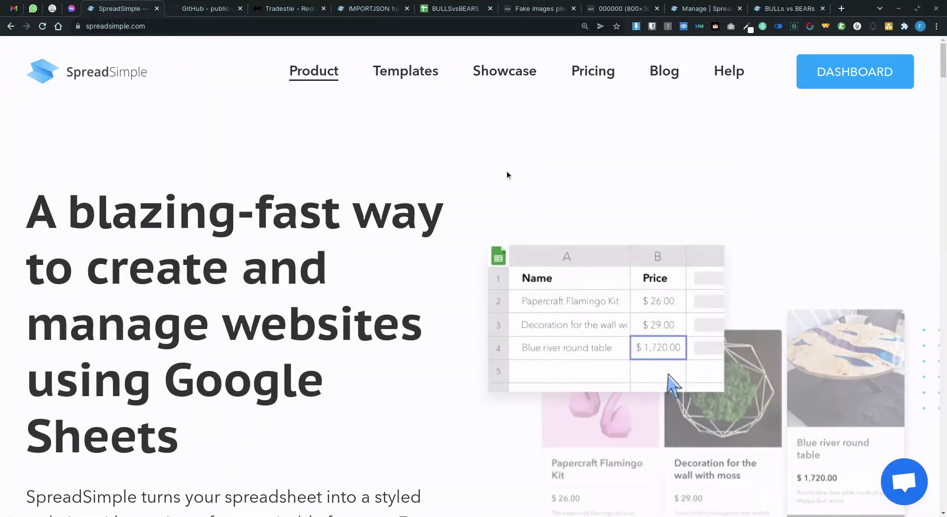
Scroll to the home page footer and follow the IMPORTJSON formula link under Tools.
scroll(521, 222, down, 3)
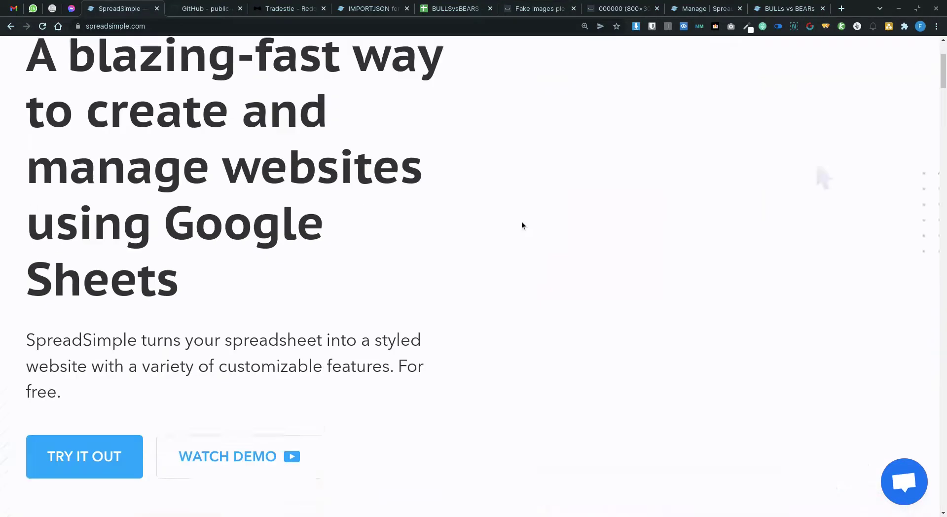
scroll(522, 223, down, 15)
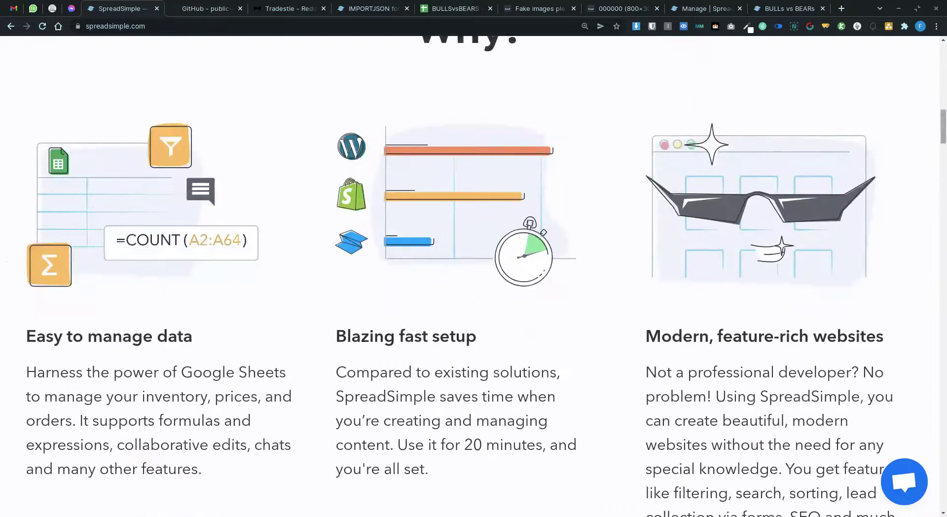
drag(943, 126, 940, 493)
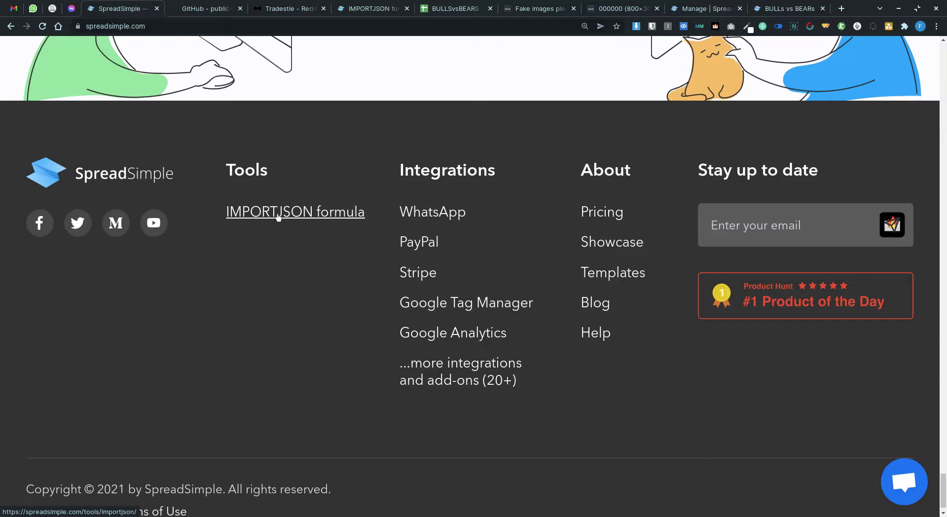
click(278, 216)
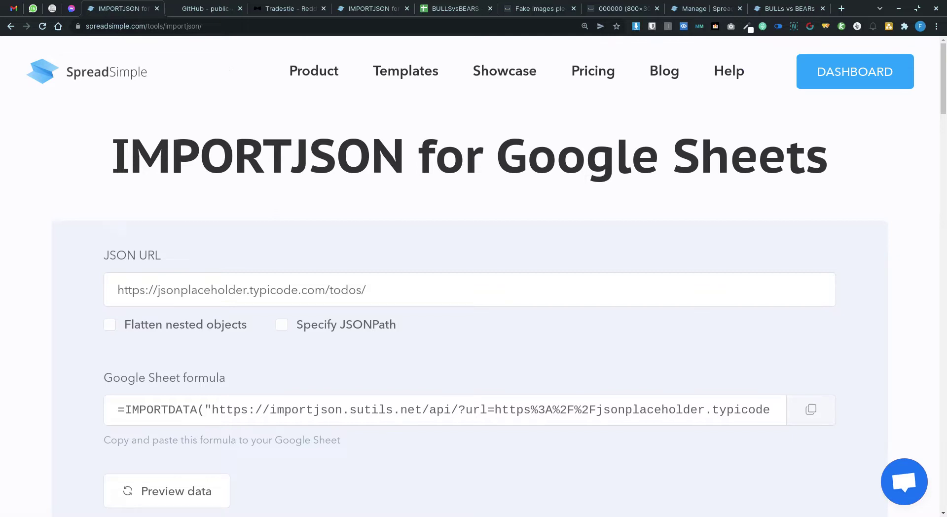
Select the whole sample URL in the JSON URL field.
drag(381, 289, 102, 302)
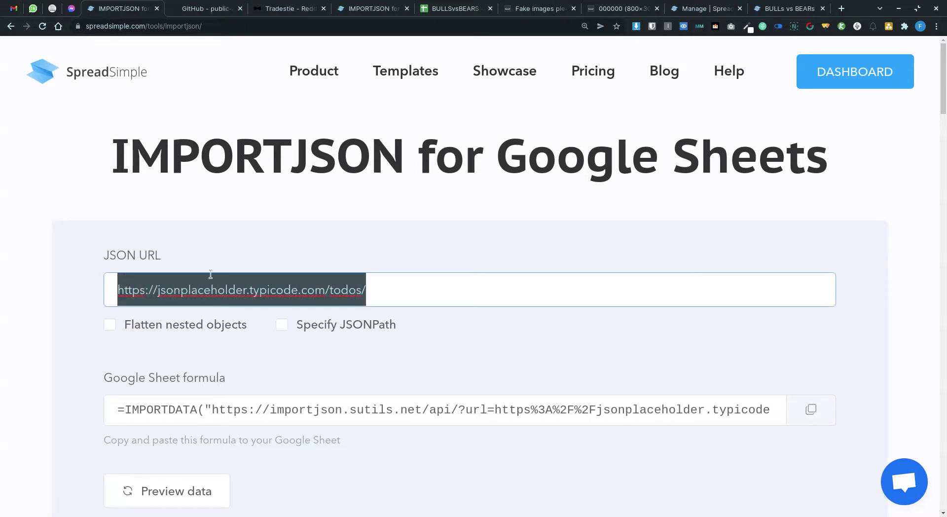
scroll(455, 341, down, 2)
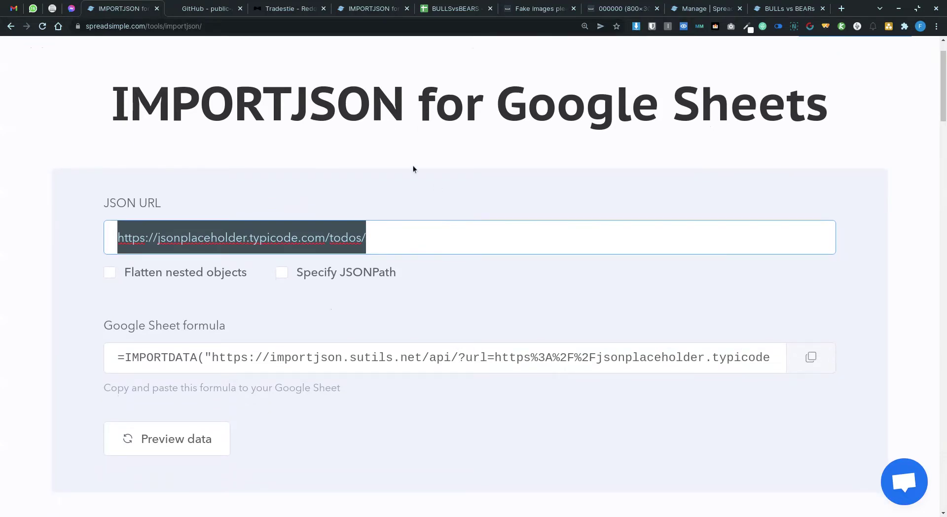
click(413, 166)
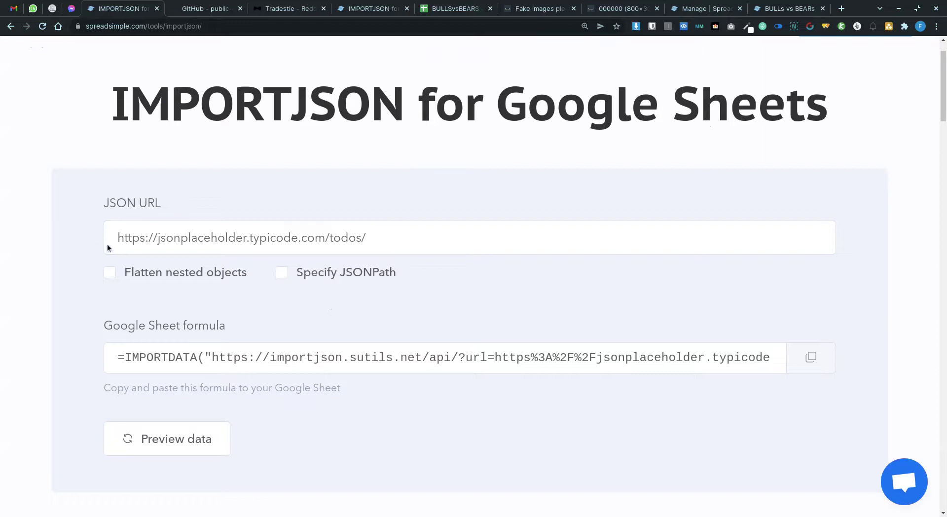
click(356, 231)
drag(356, 231, 109, 237)
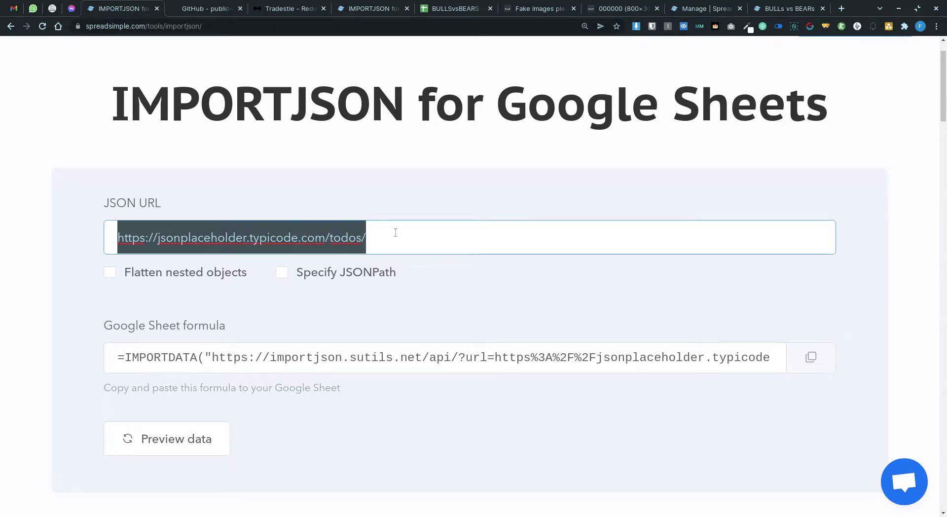
Select the generated IMPORTDATA Google Sheet formula, then move to the GitHub public-apis list.
scroll(256, 325, down, 1)
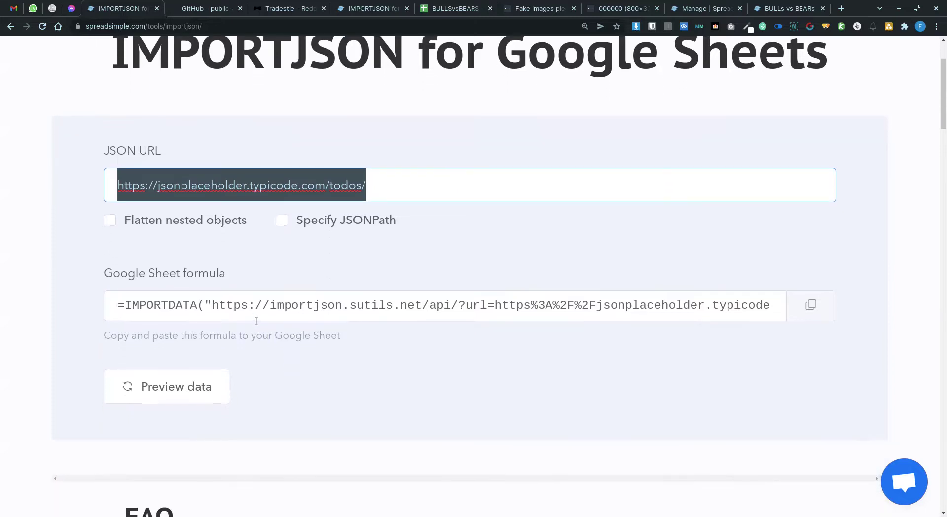
drag(120, 305, 675, 305)
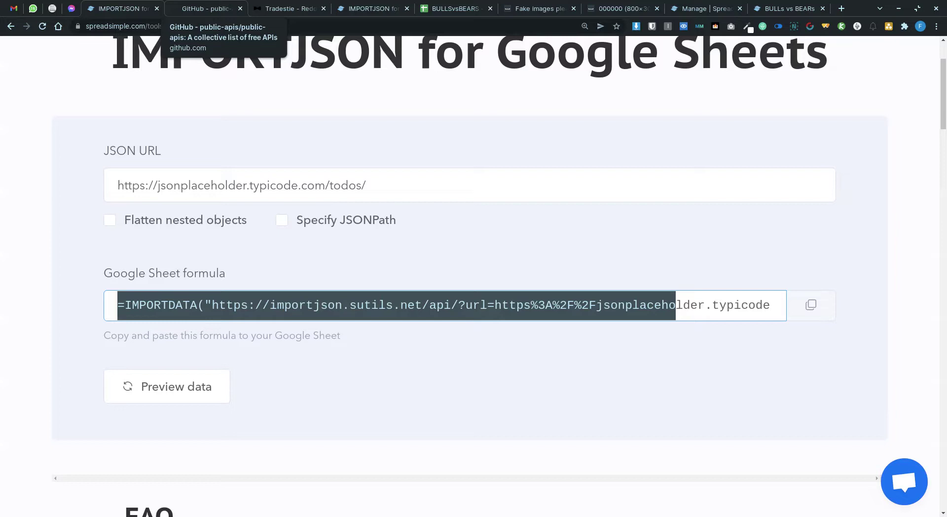
click(204, 11)
Jump to the Animals section and highlight Cat Facts' 'Daily cat facts' description and 'No' auth.
scroll(259, 121, up, 6)
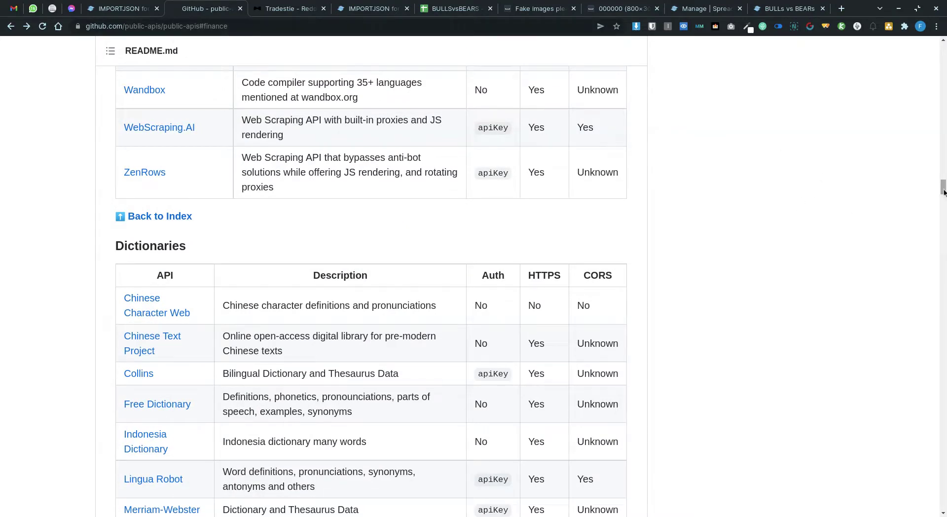
drag(942, 190, 942, 50)
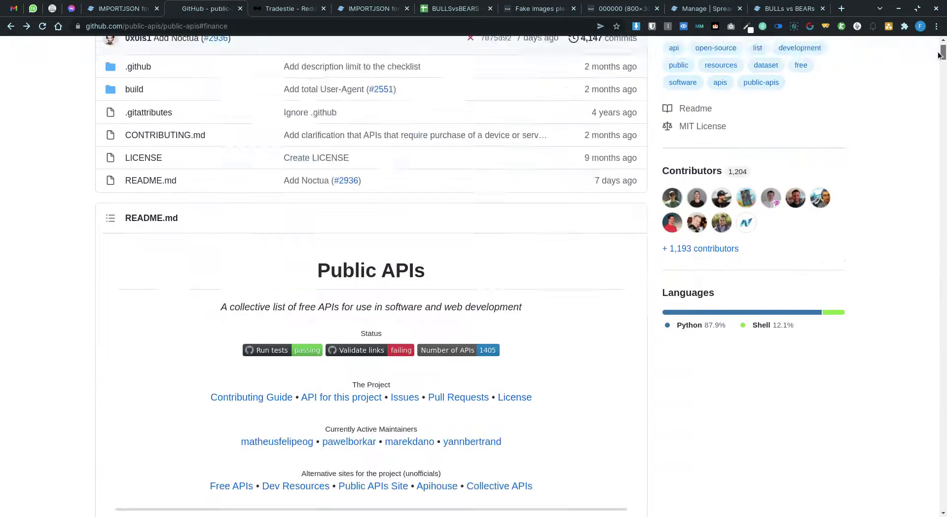
scroll(334, 220, down, 5)
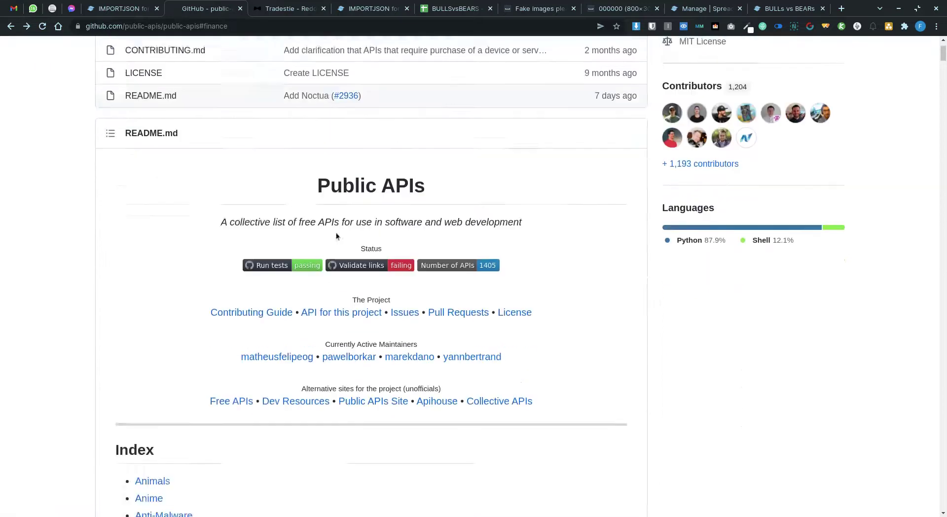
scroll(365, 126, down, 6)
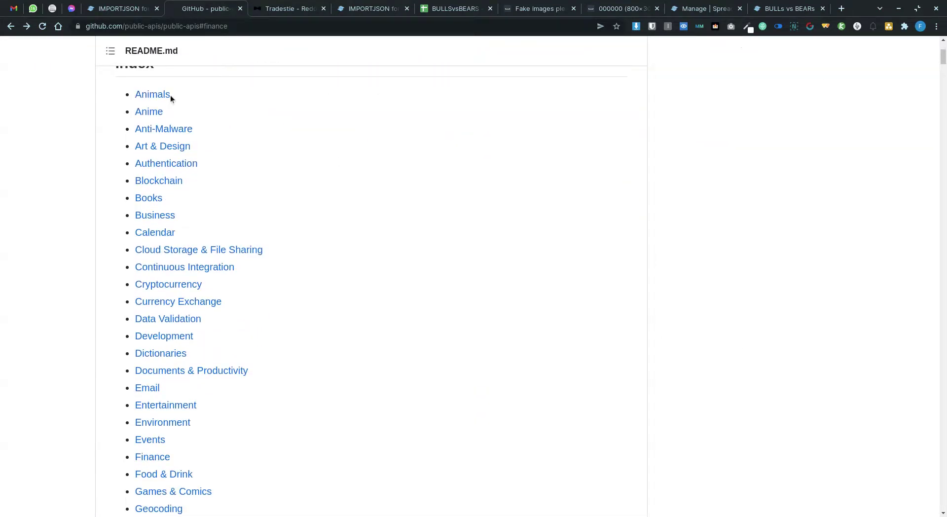
click(167, 95)
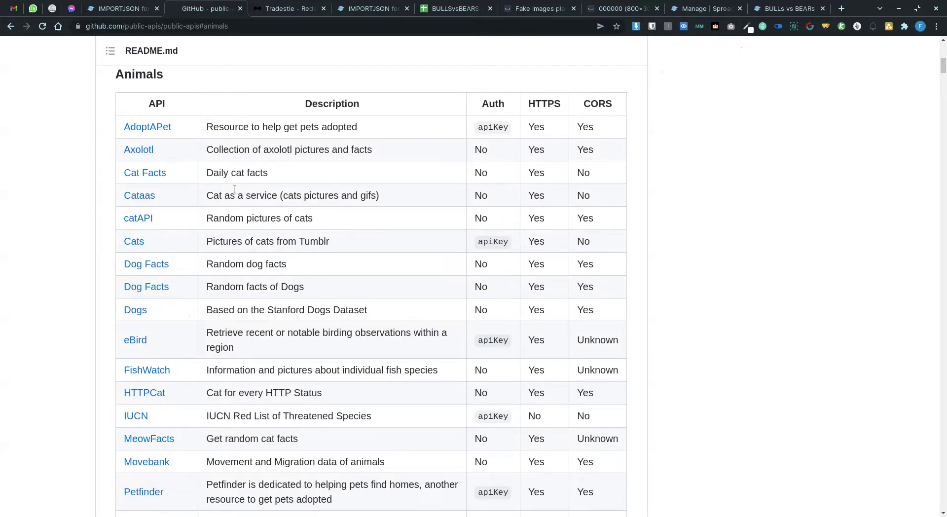
drag(204, 173, 272, 171)
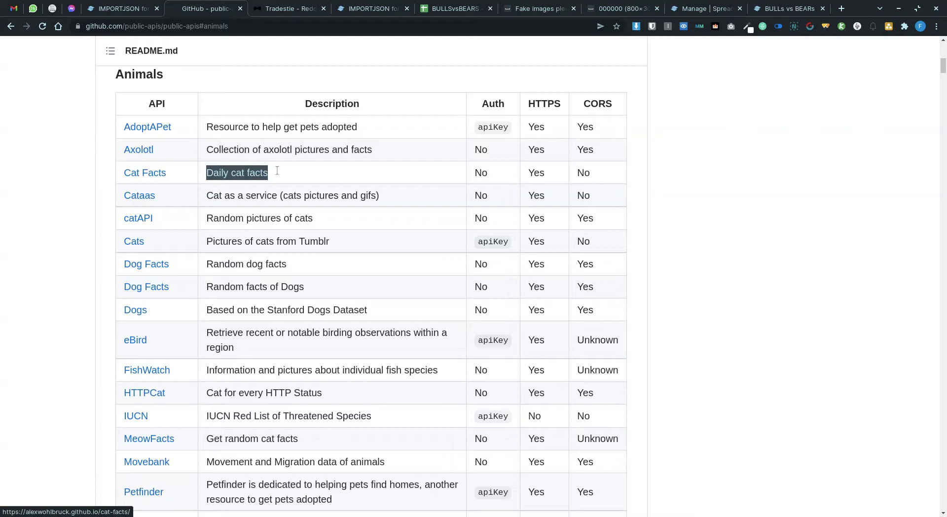
drag(490, 175, 472, 176)
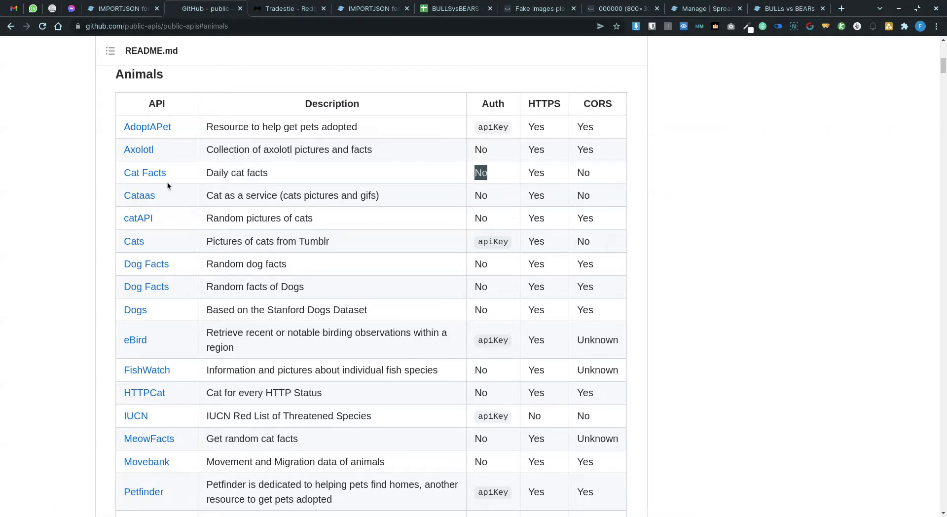
Scroll down the README to the Authentication table with Auth0, GetOTP and Stytch.
scroll(170, 197, down, 3)
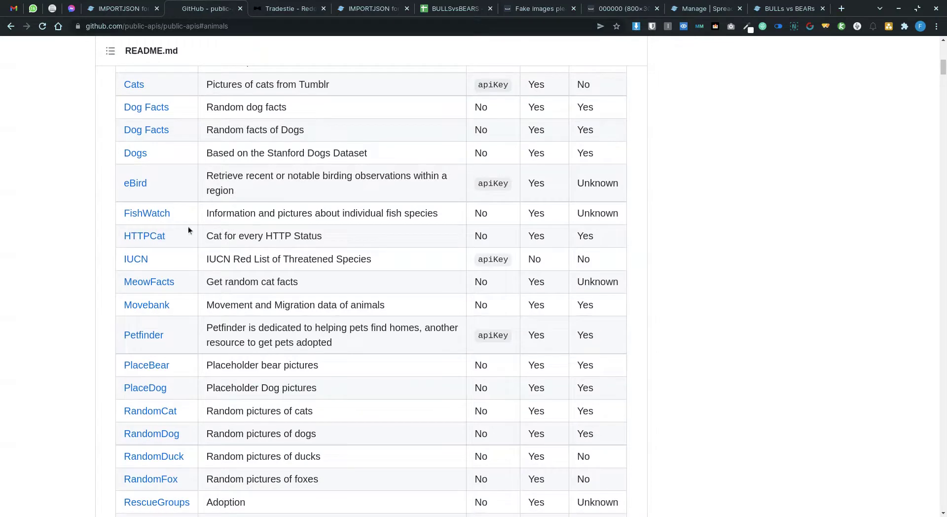
scroll(235, 273, down, 3)
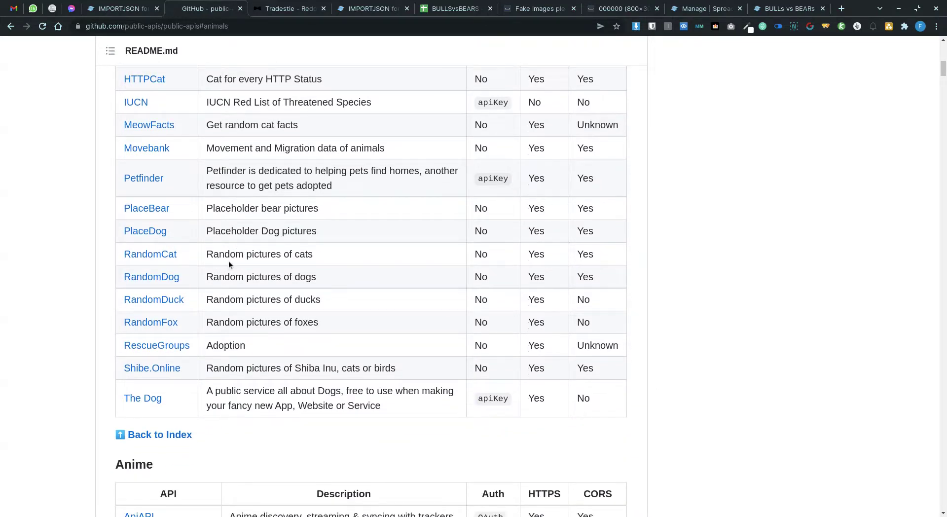
scroll(229, 260, down, 6)
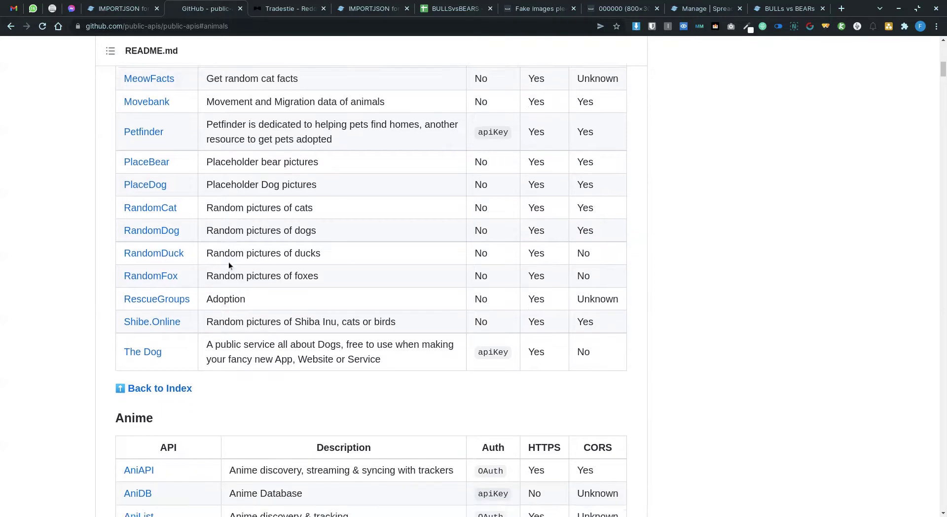
scroll(232, 257, down, 1)
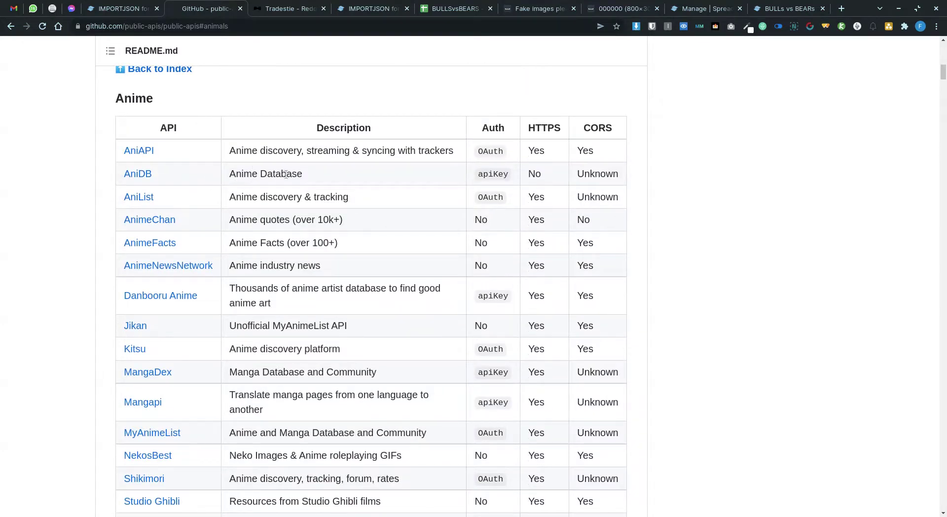
scroll(307, 187, down, 9)
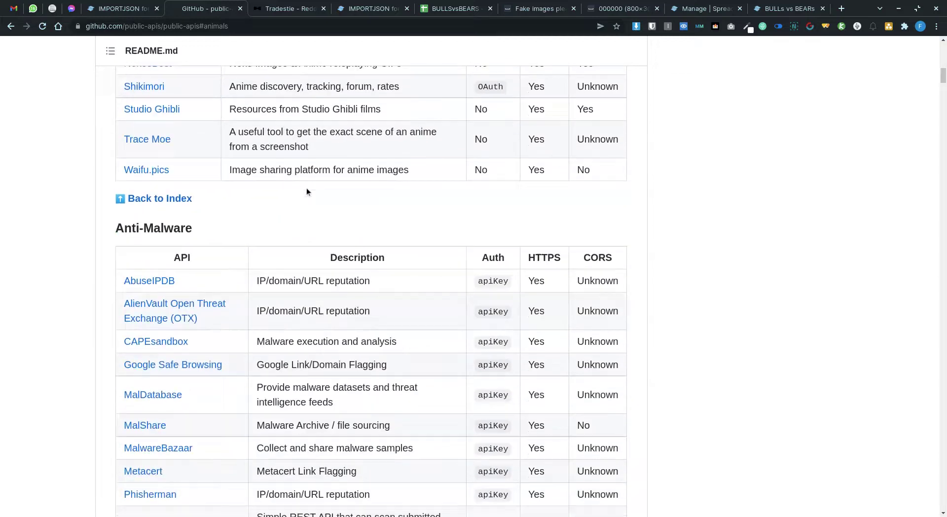
scroll(307, 187, down, 1)
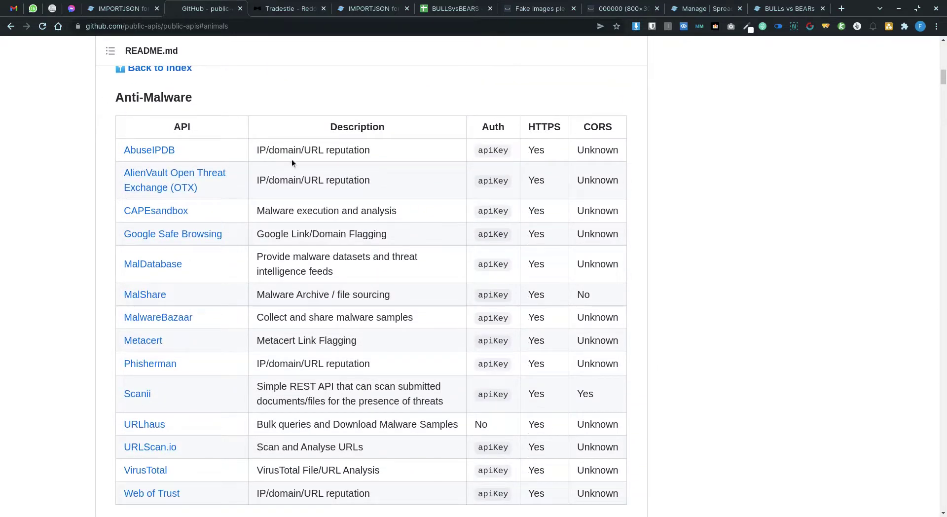
scroll(339, 162, down, 5)
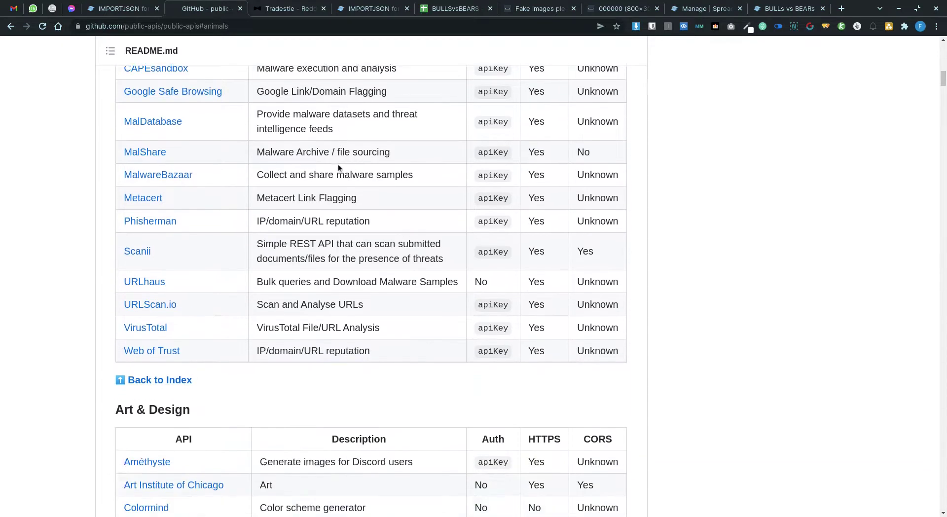
scroll(334, 166, down, 10)
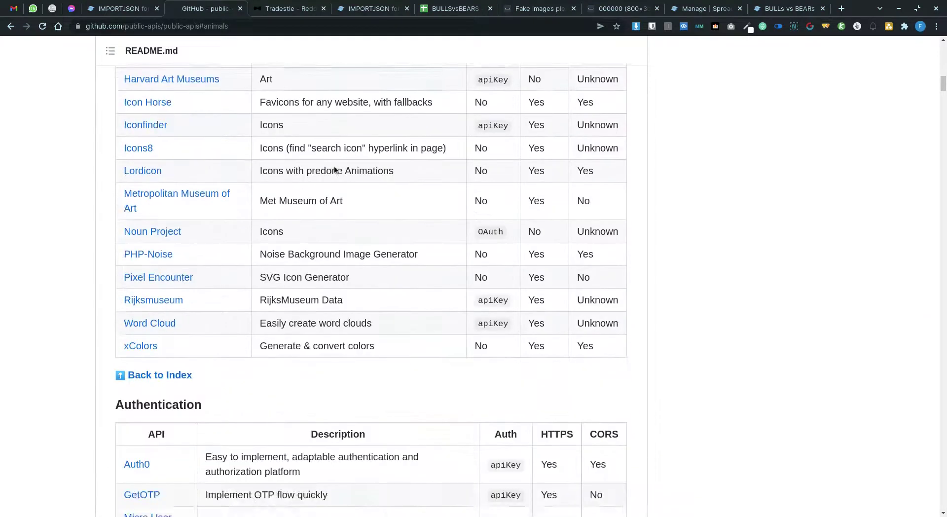
scroll(334, 170, down, 1)
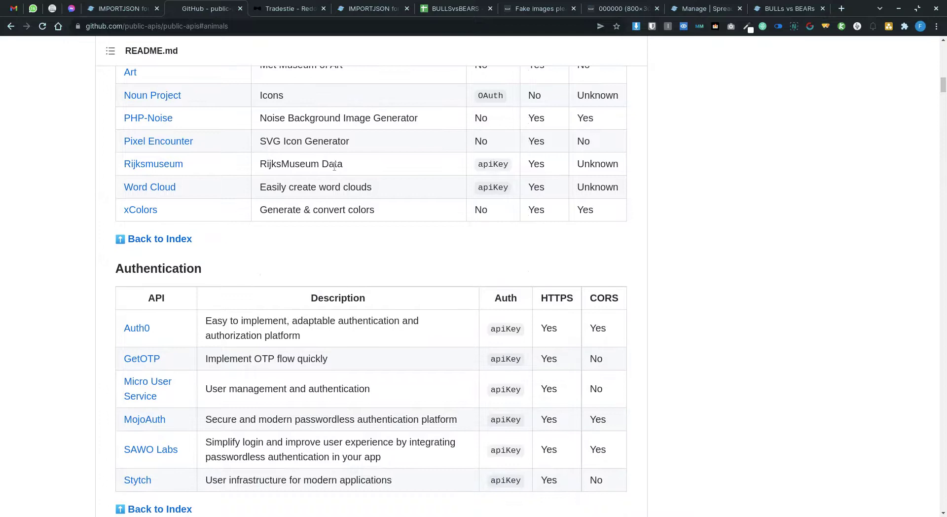
click(286, 12)
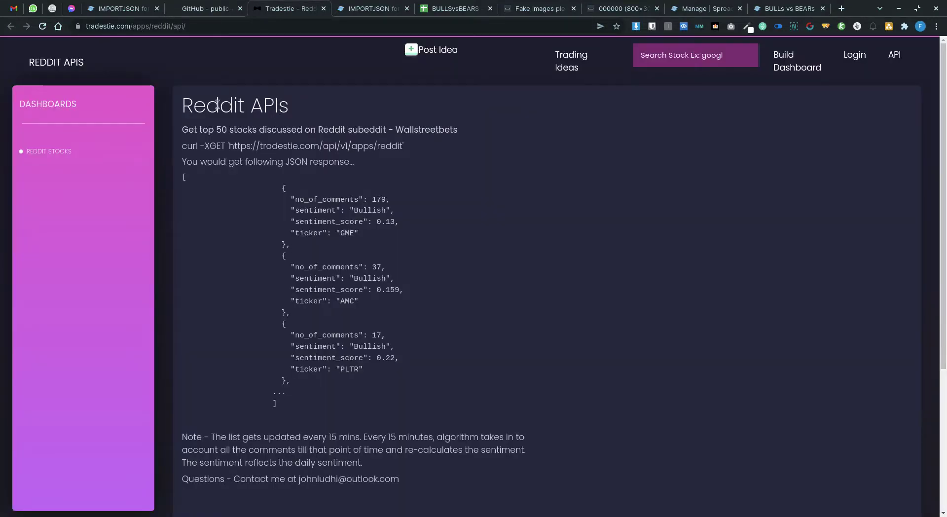
drag(185, 103, 294, 105)
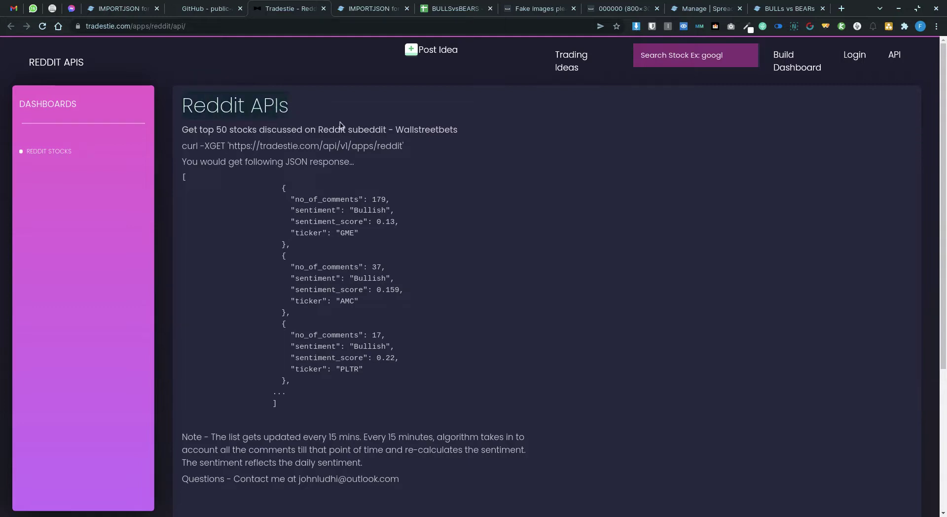
click(427, 148)
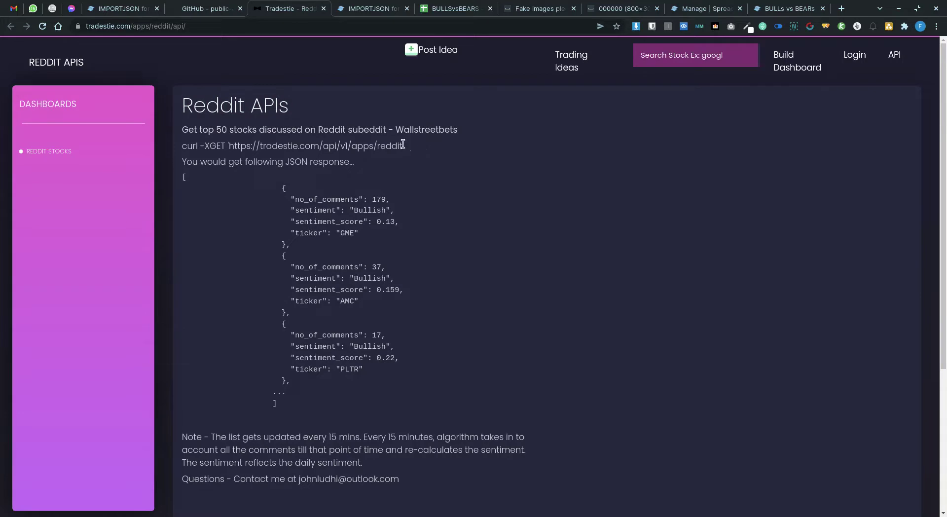
drag(403, 144, 228, 148)
key(ctrl+c)
click(125, 8)
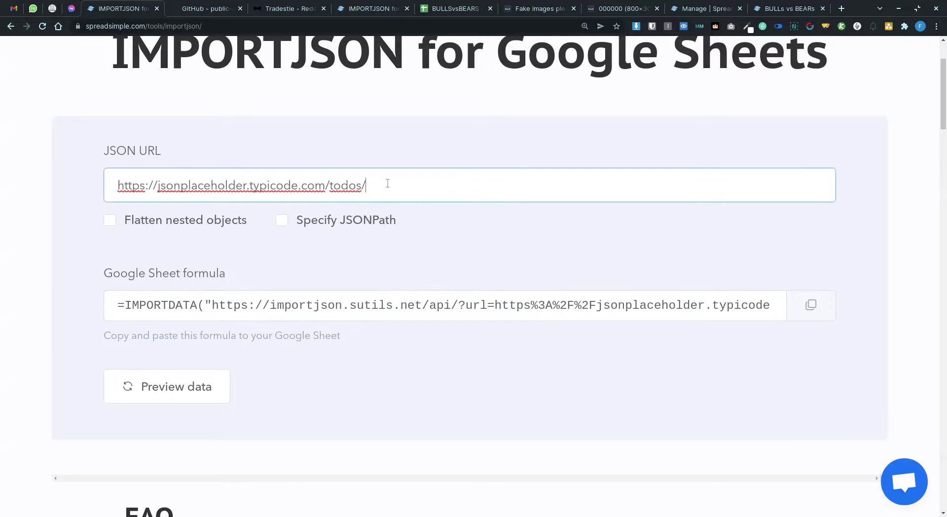
Replace the JSON URL with the Tradestie endpoint, tick Flatten nested objects, and preview the data.
drag(366, 185, 115, 170)
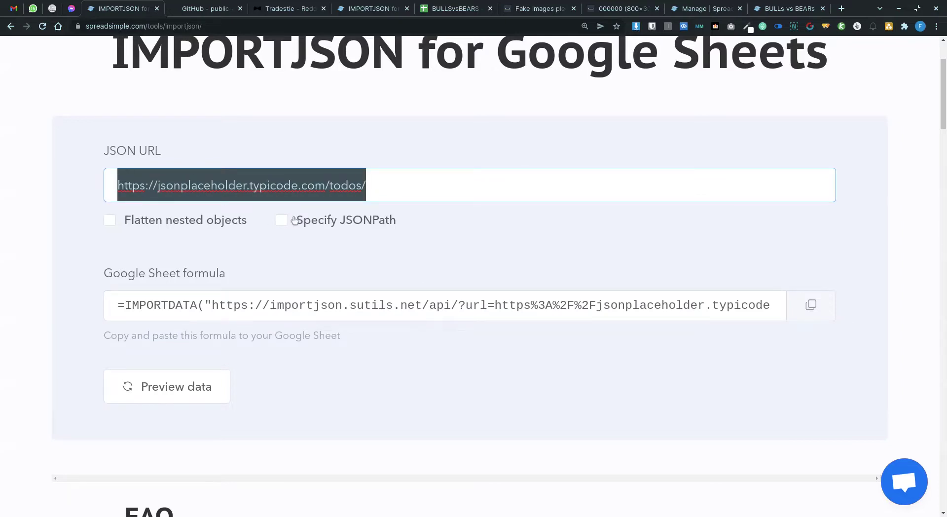
scroll(320, 217, up, 1)
key(ctrl+v)
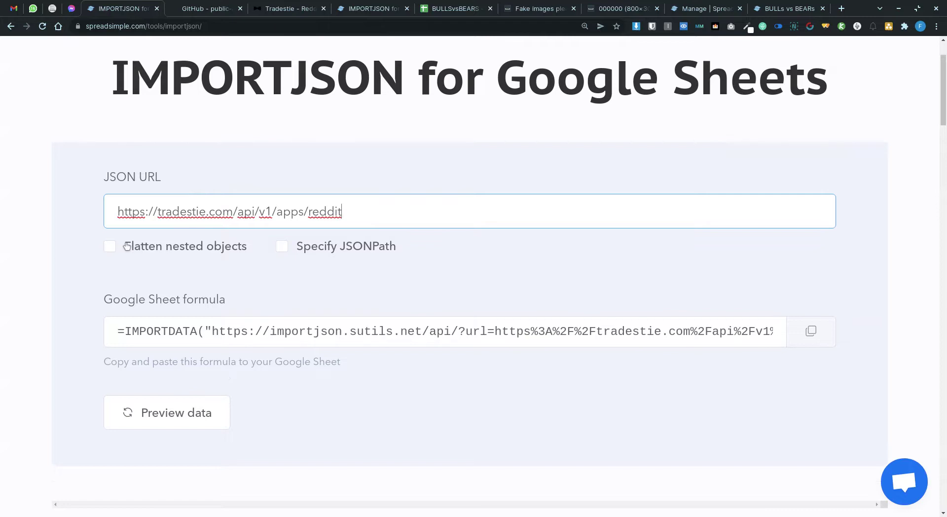
click(110, 248)
scroll(93, 291, down, 1)
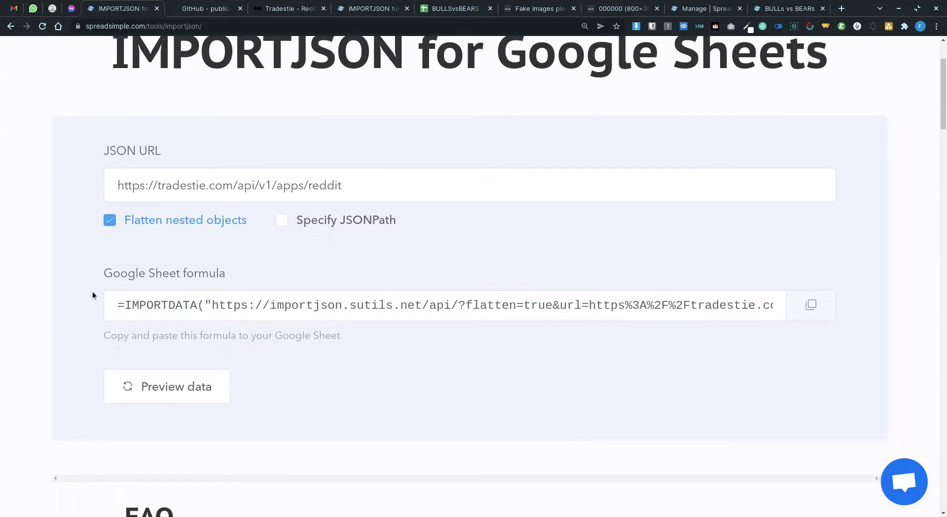
scroll(235, 262, down, 3)
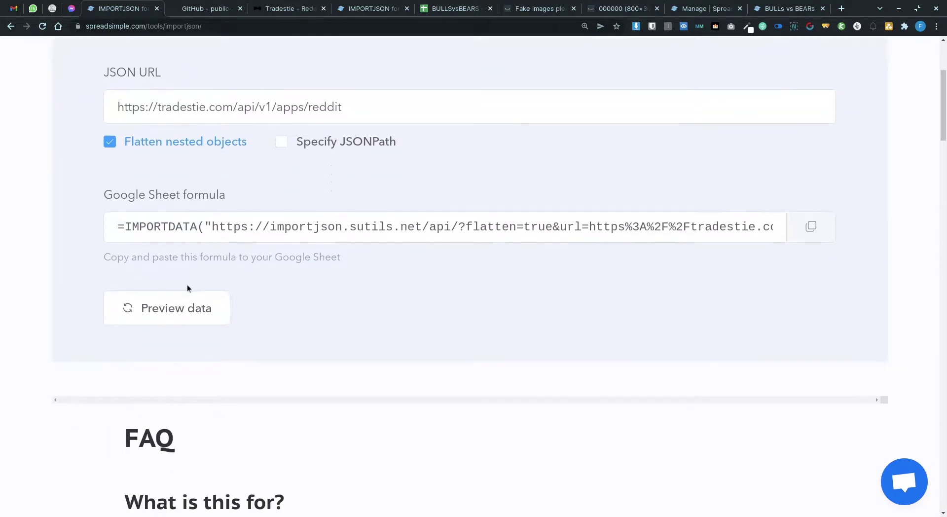
click(166, 310)
Inspect the preview: 94 comments, Bullish sentiment, and tickers AAPL and AMC.
scroll(374, 261, down, 10)
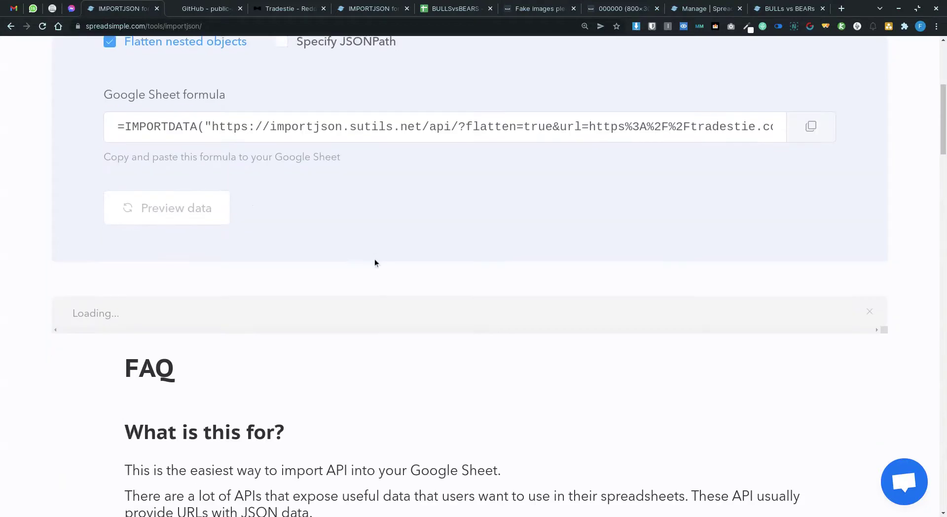
scroll(292, 237, up, 2)
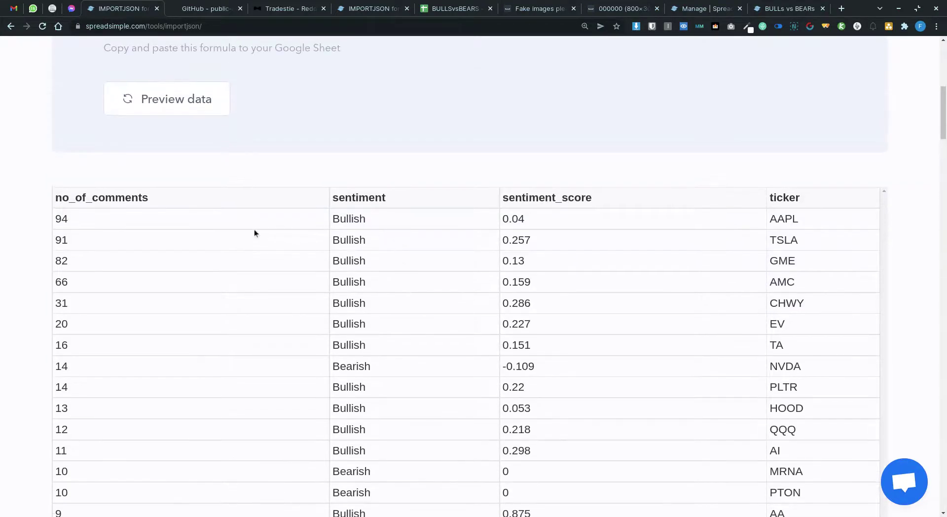
scroll(254, 228, up, 1)
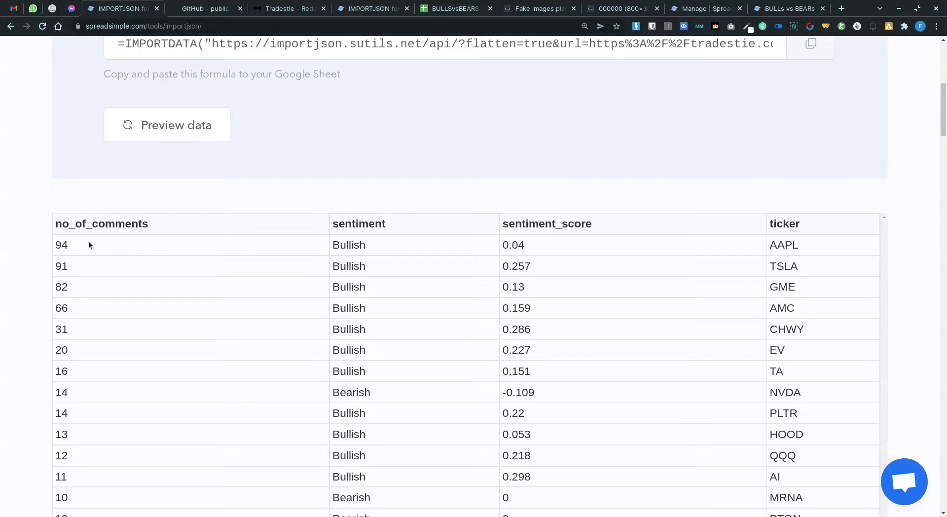
drag(81, 243, 55, 252)
drag(366, 244, 330, 244)
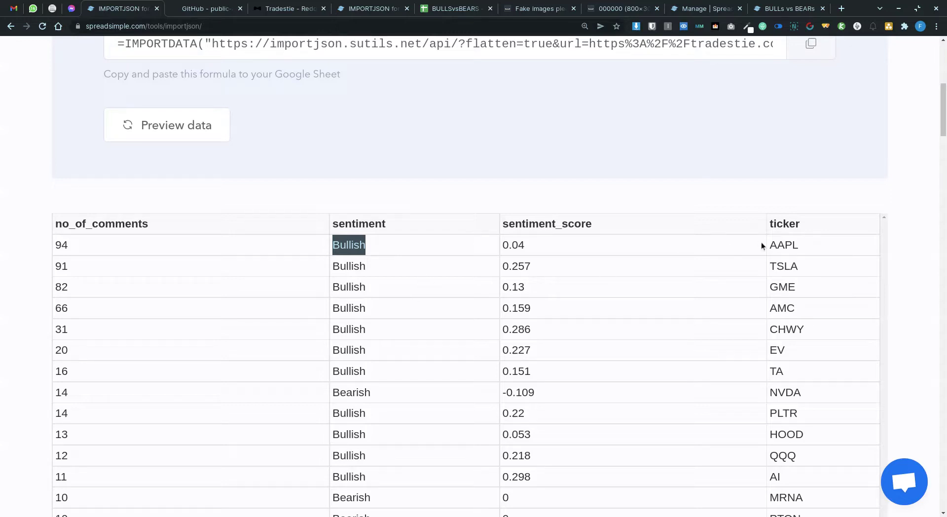
drag(809, 240, 767, 288)
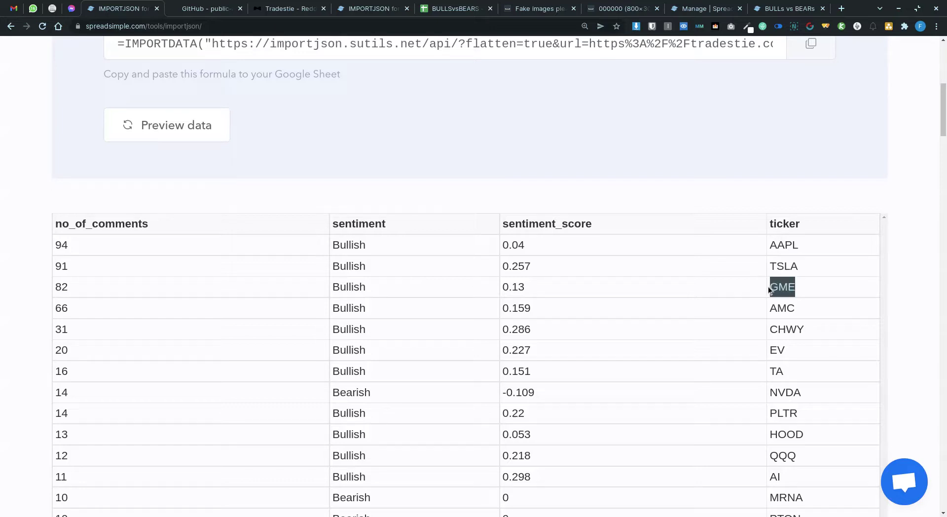
click(806, 309)
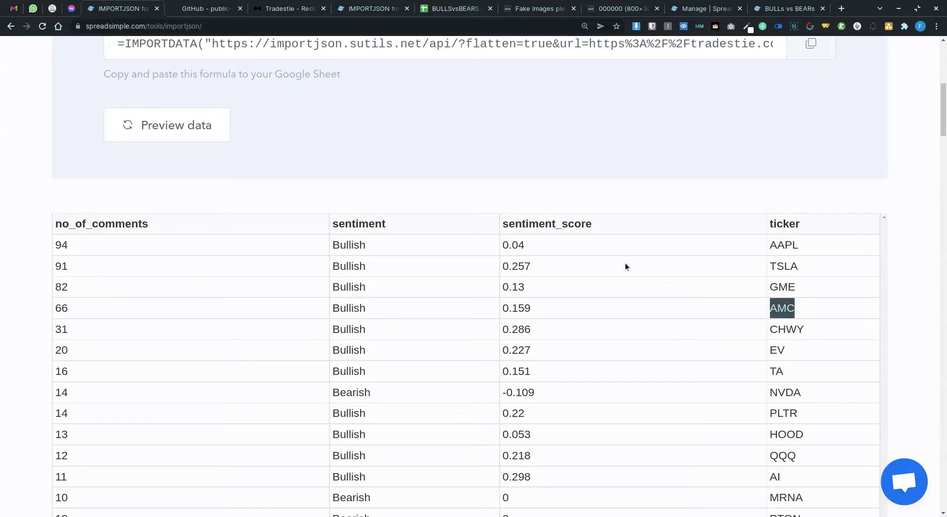
scroll(625, 267, down, 3)
scroll(626, 266, up, 4)
scroll(625, 267, up, 3)
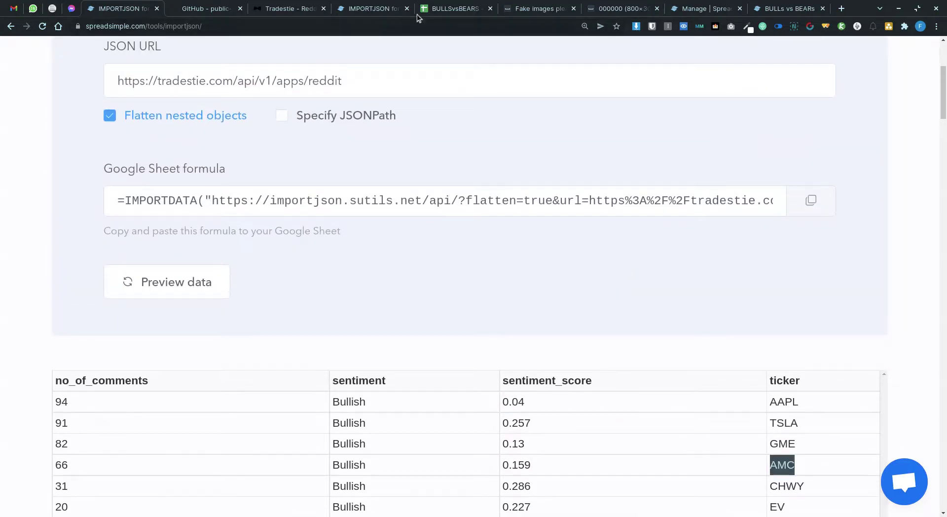
In BULLSvsBEARS, try moving the Image column E to column W, then undo it.
click(451, 10)
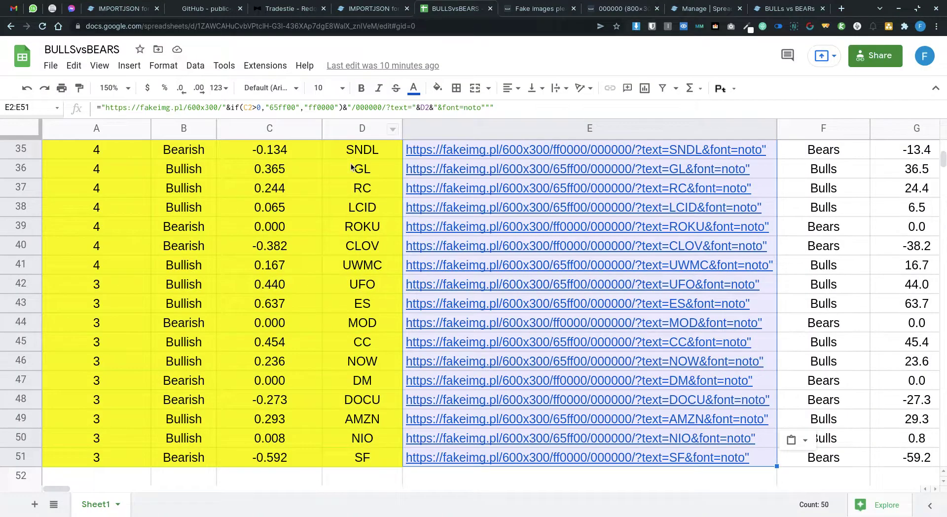
scroll(360, 165, up, 7)
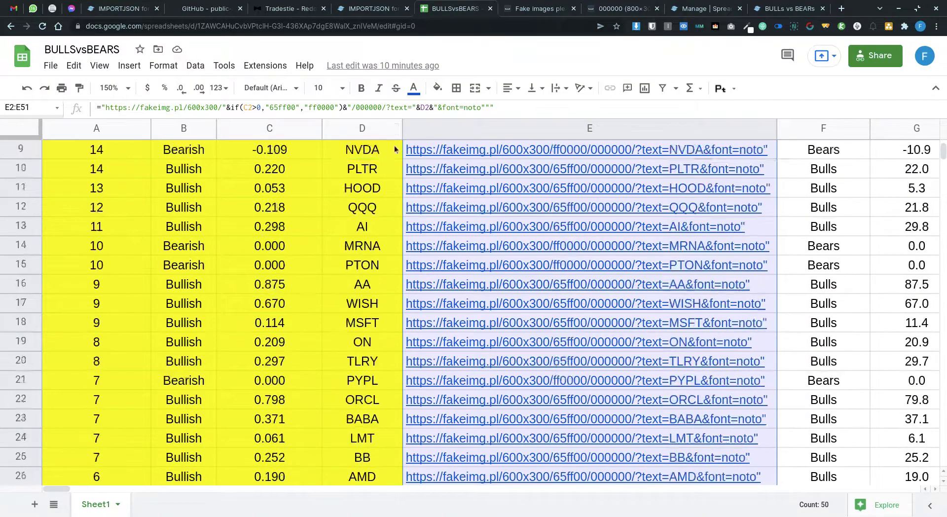
click(515, 129)
drag(518, 128, 846, 136)
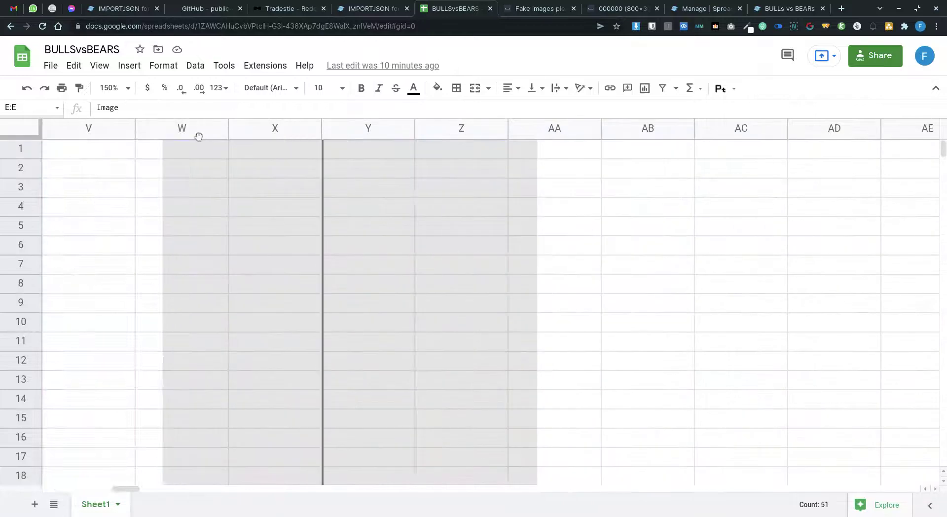
drag(199, 137, 327, 374)
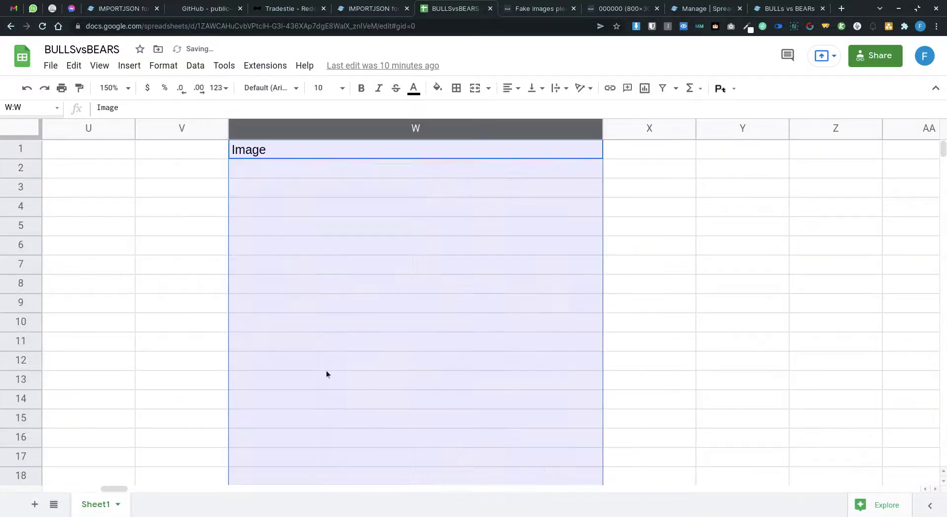
key(ctrl+z)
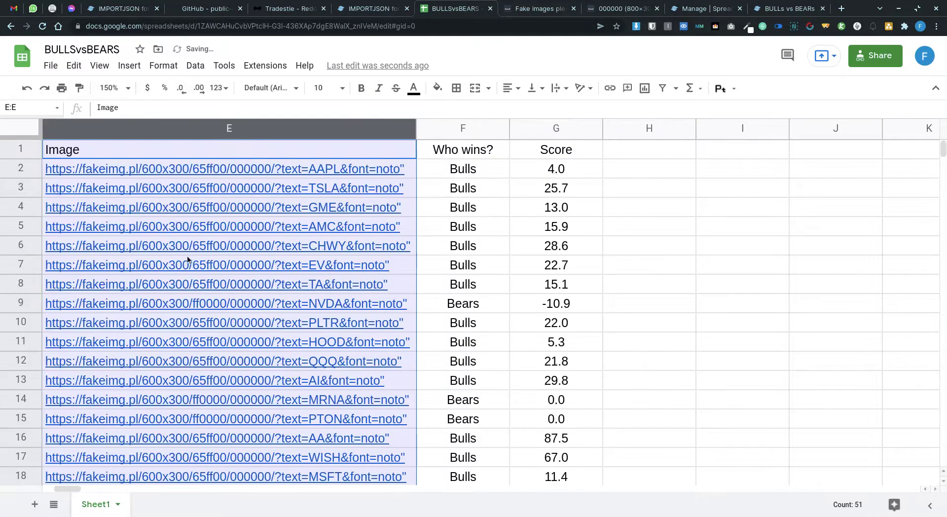
key(ctrl+Home)
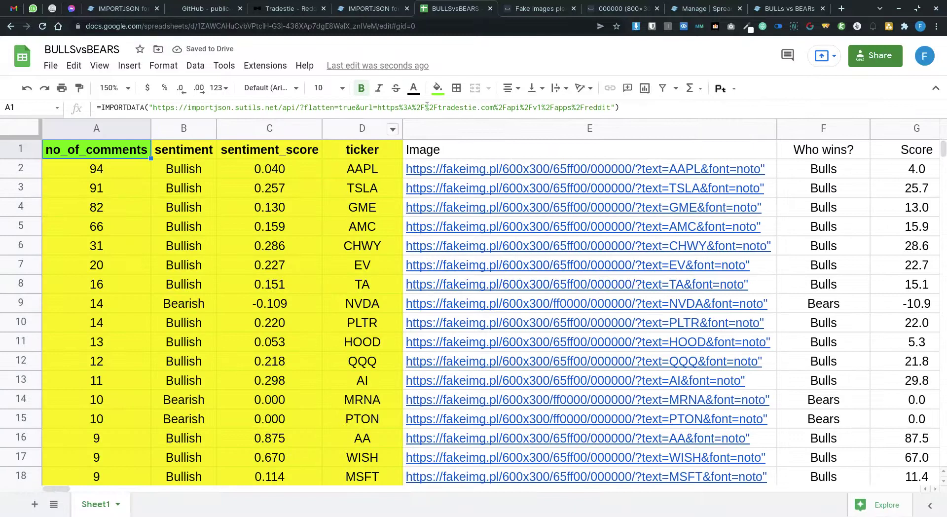
Hide columns E–G, view A1's import formula, and select the generated formula on the tool page.
drag(579, 128, 874, 129)
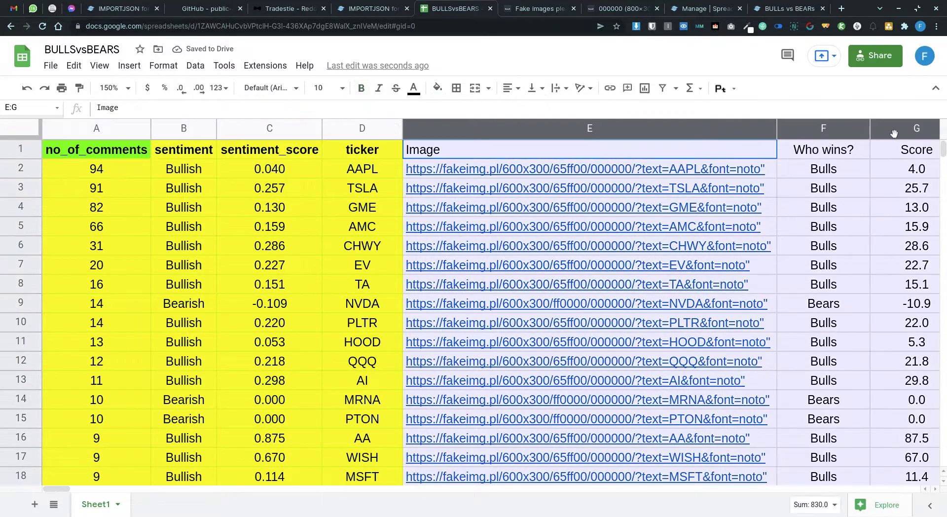
right_click(703, 125)
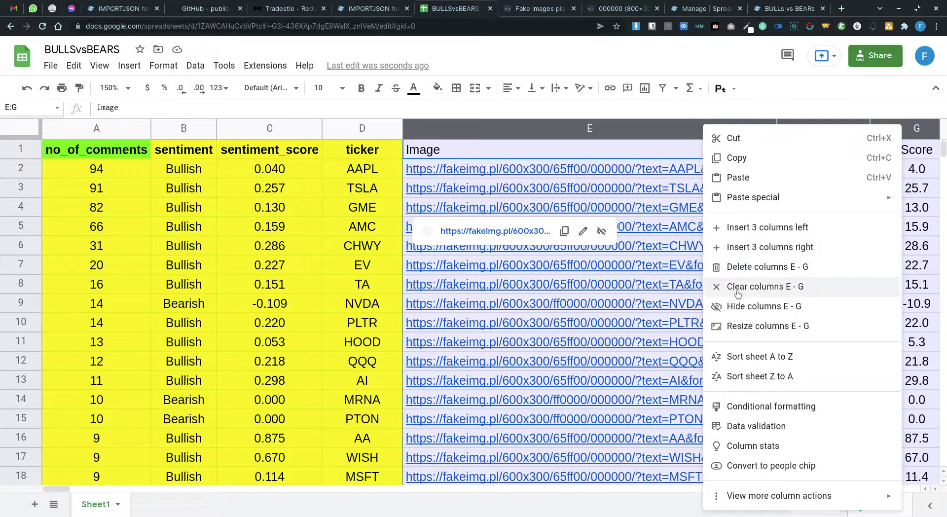
click(738, 308)
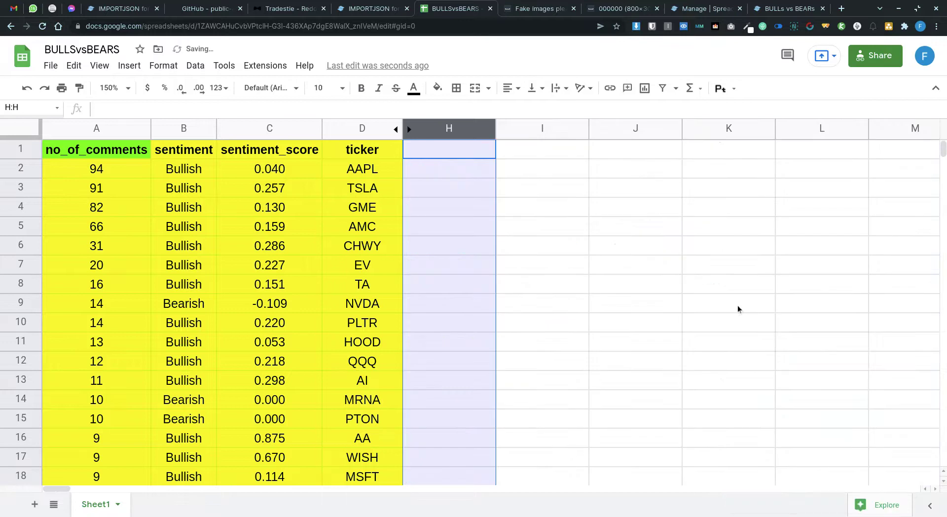
click(113, 157)
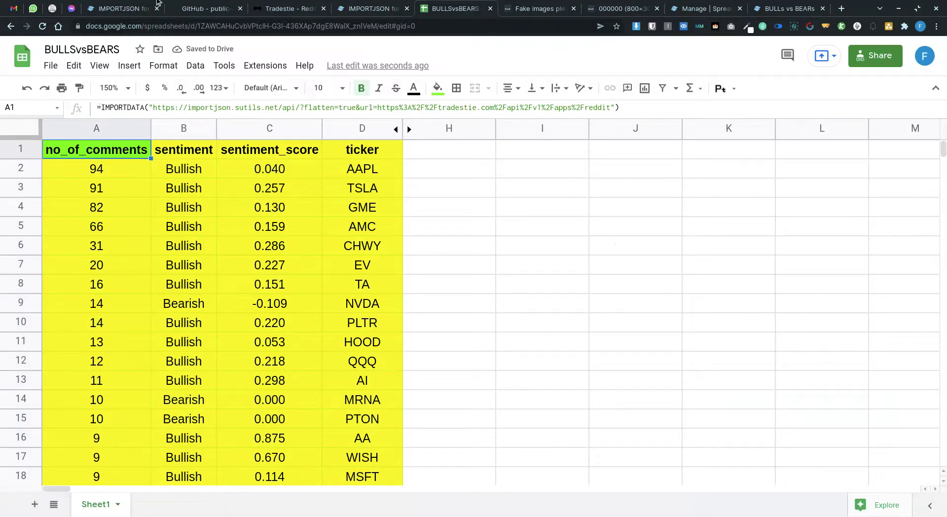
click(124, 12)
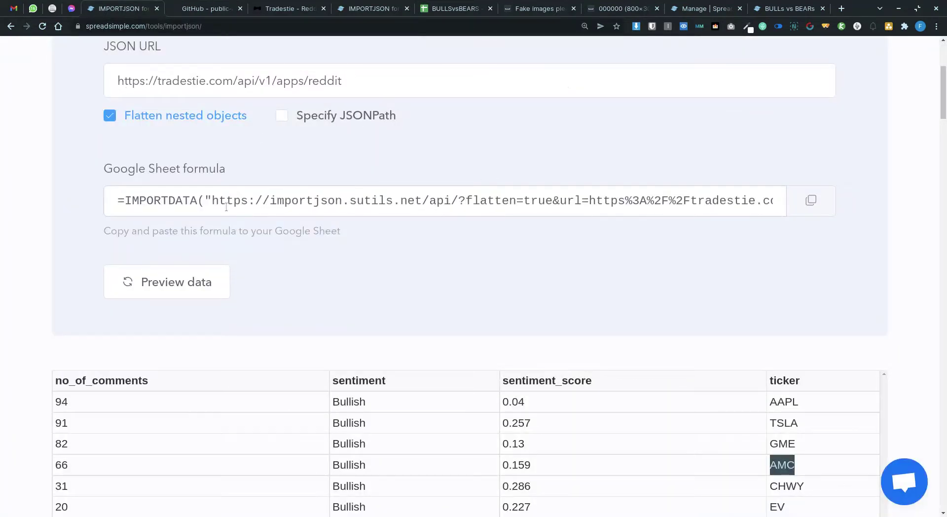
drag(113, 209, 804, 214)
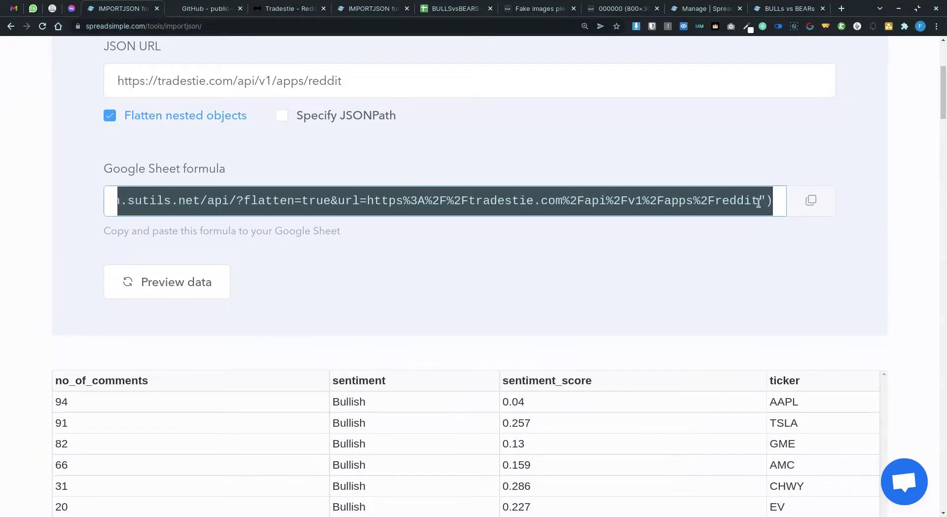
Select the import formula in A1 for review and cancel the edit with Esc.
click(455, 9)
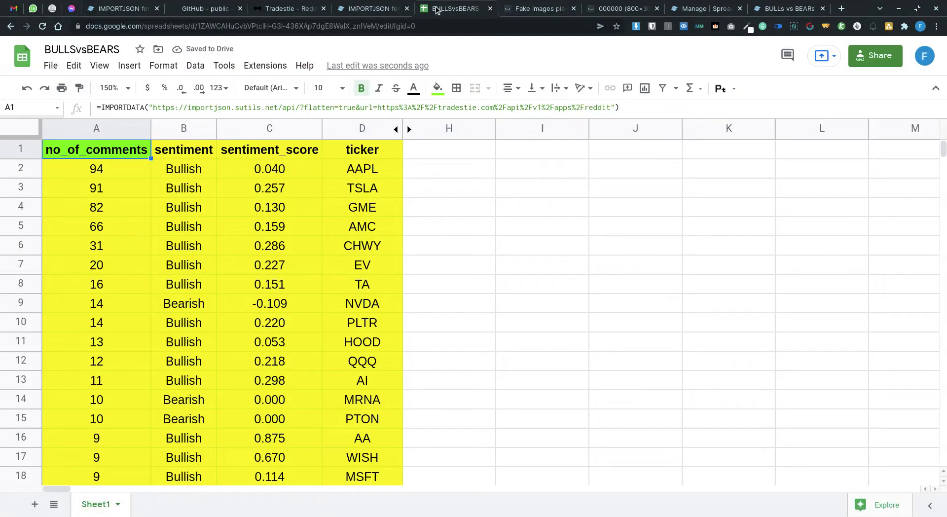
drag(99, 112, 379, 173)
click(73, 197)
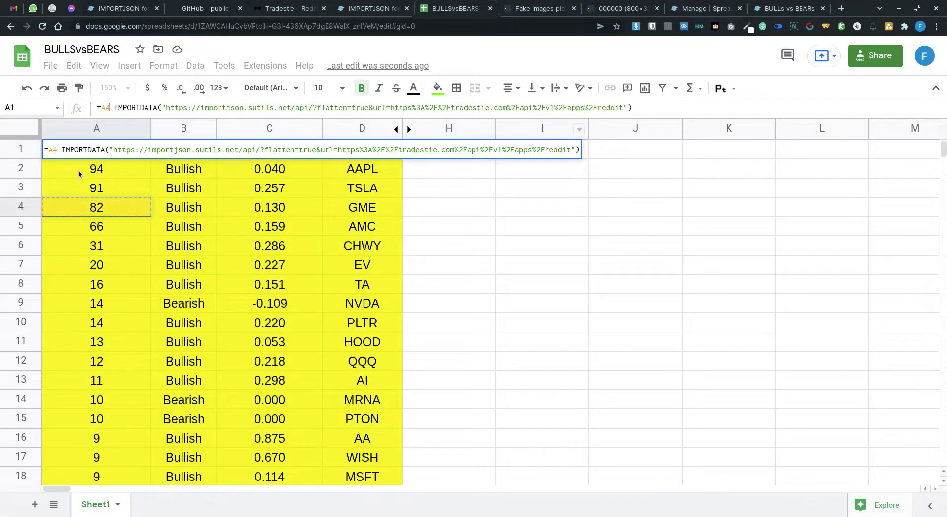
key(Escape)
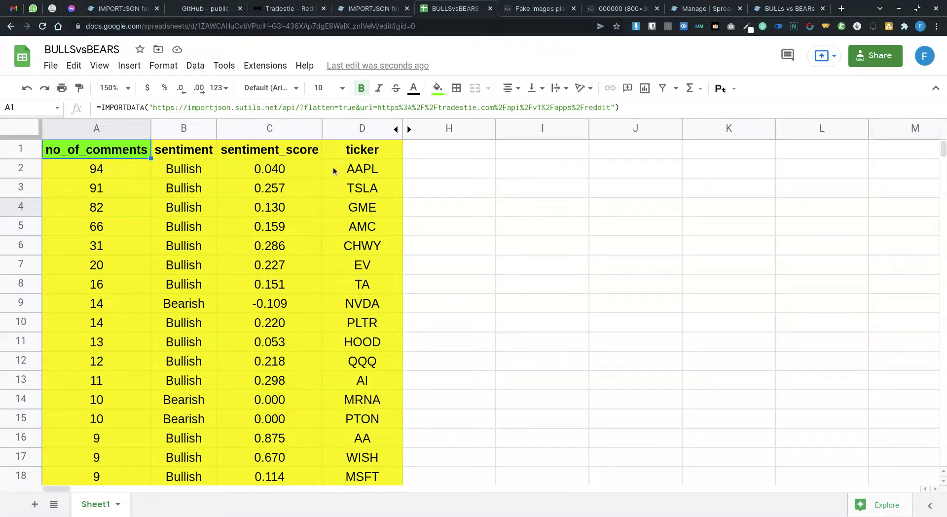
Select A2 (94), the ticker column D and its header D1, then go to fakeimg.pl.
click(70, 173)
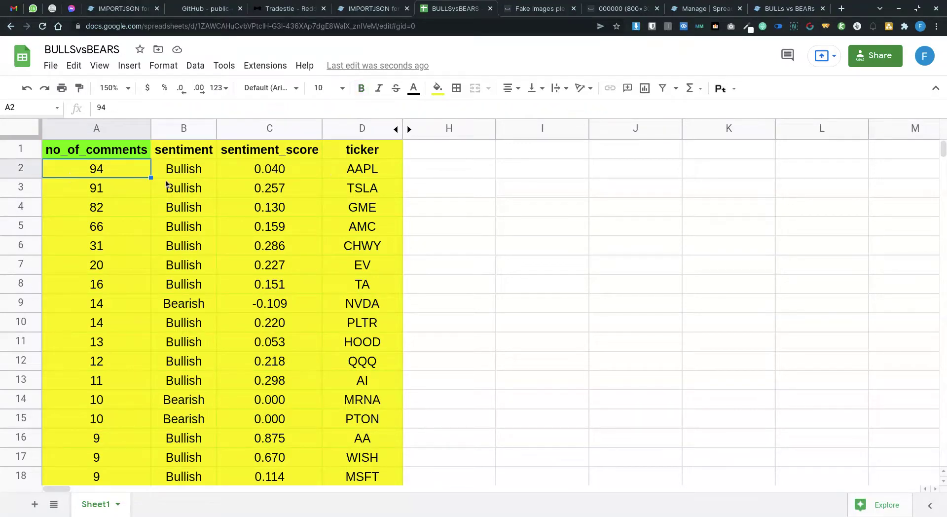
click(359, 127)
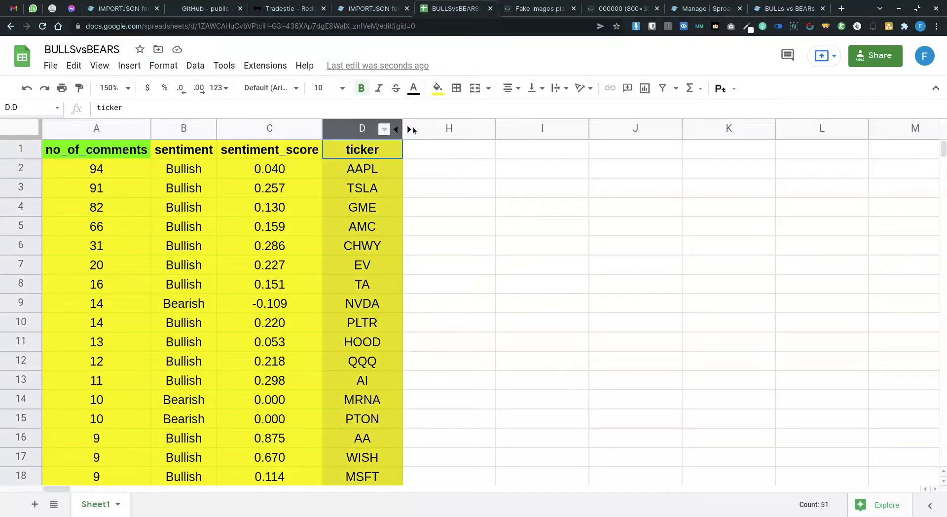
click(352, 157)
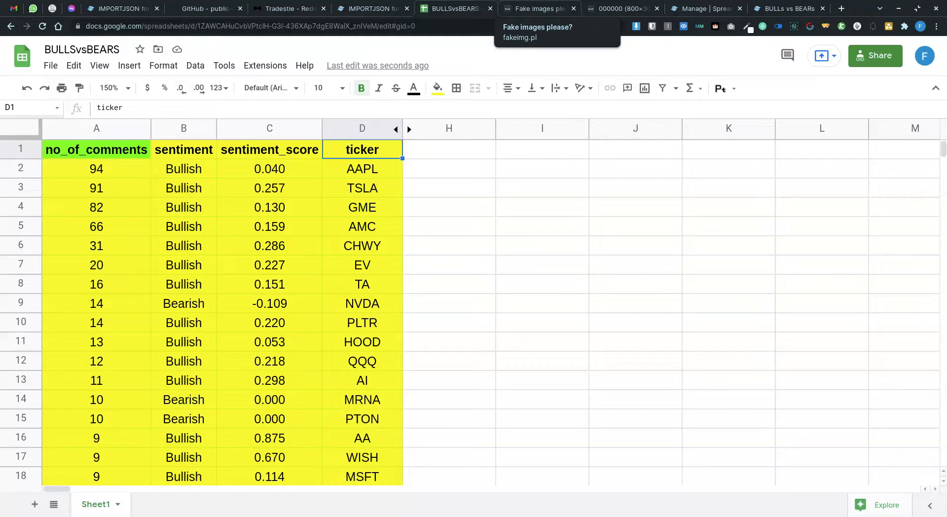
click(542, 9)
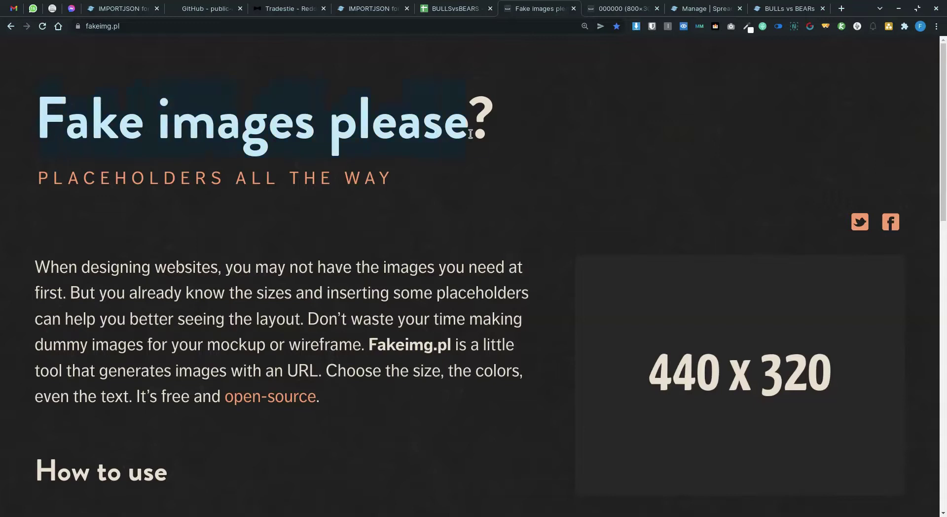
Scroll to fakeimg.pl's examples and select the 350x200 ?text=Hello example URL.
scroll(525, 141, down, 4)
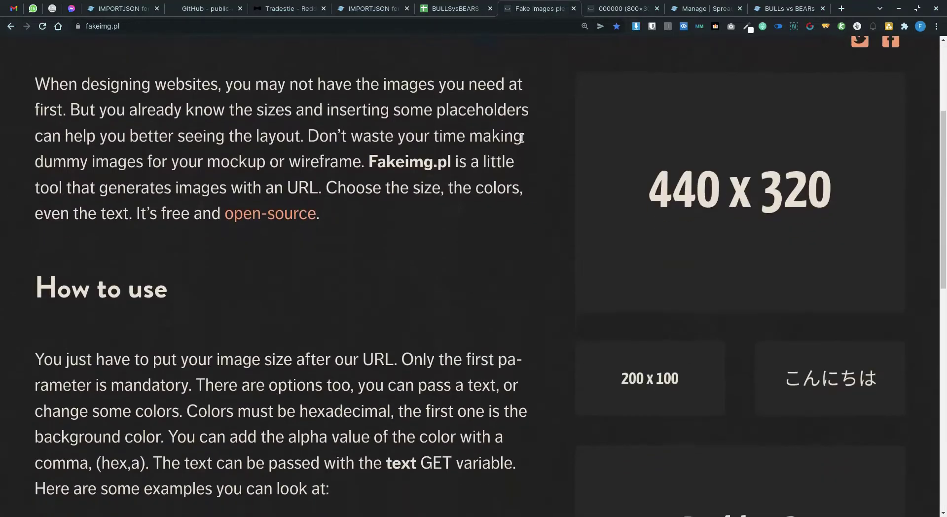
scroll(524, 135, down, 7)
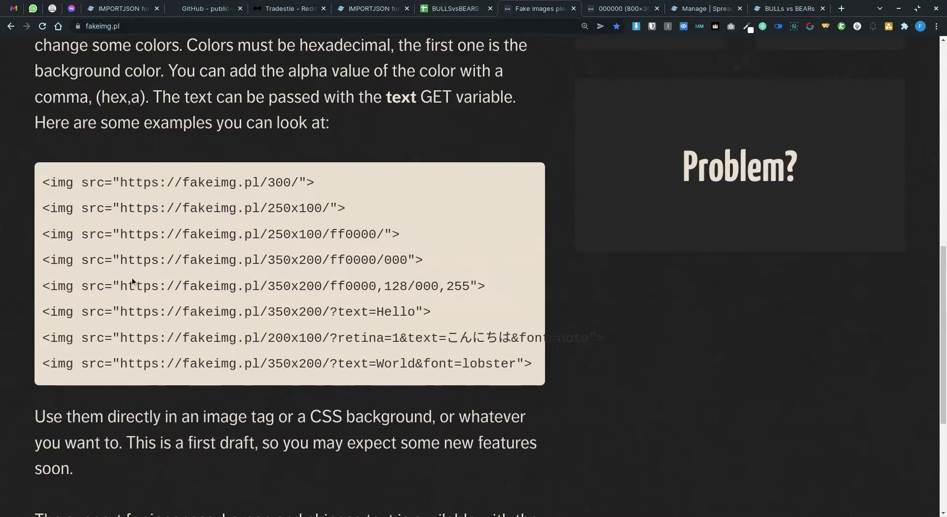
drag(121, 287, 470, 287)
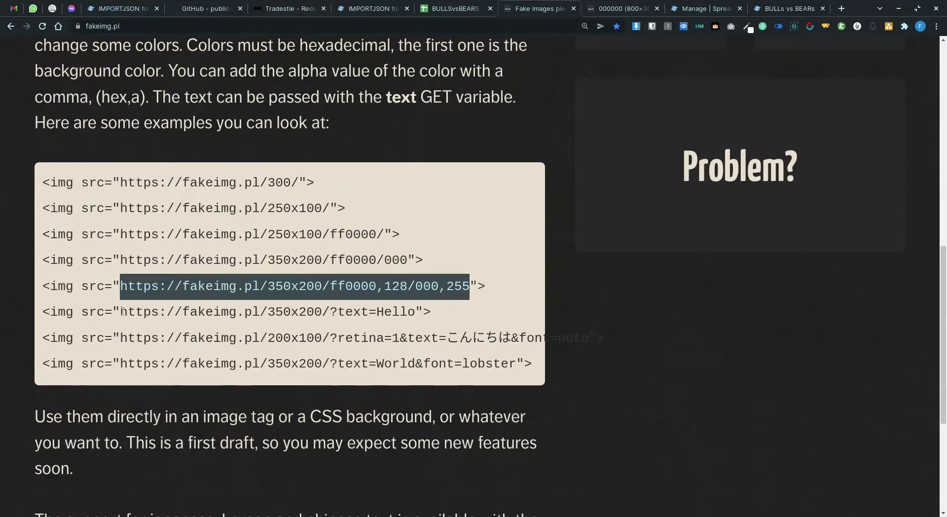
drag(121, 311, 418, 308)
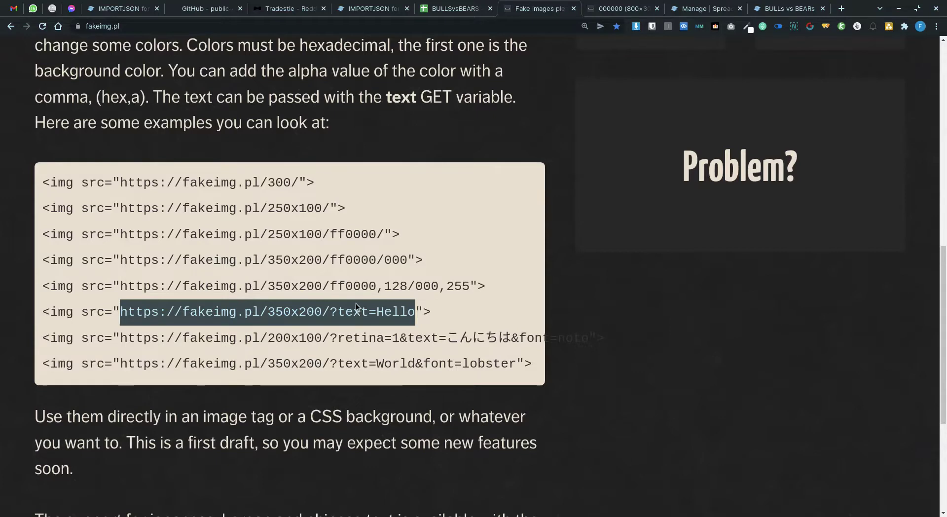
Load the Hello example URL in the address bar, go back, and return to BULLSvsBEARS.
click(271, 30)
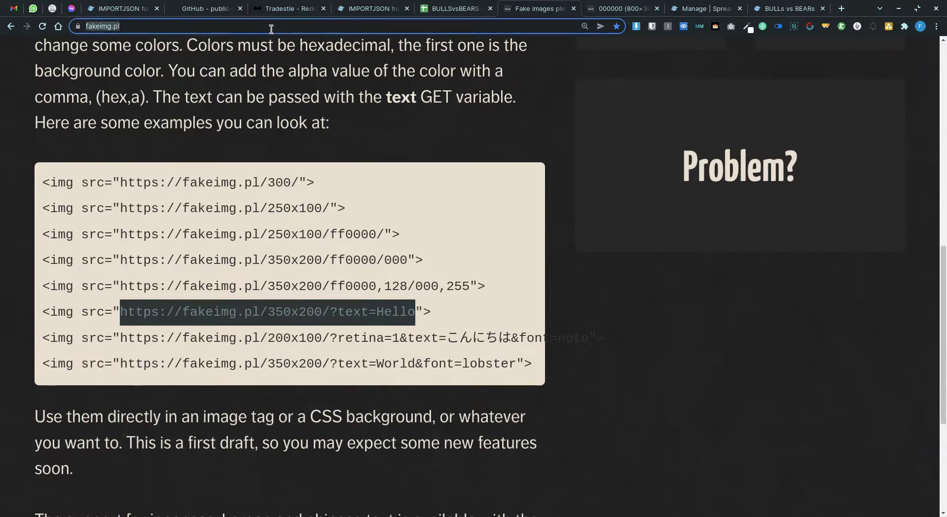
key(ctrl+v)
key(Return)
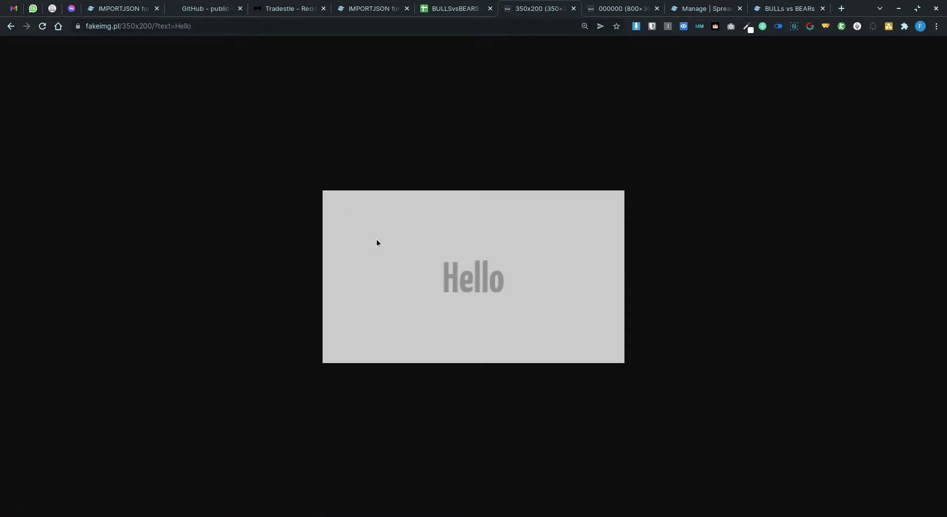
click(11, 25)
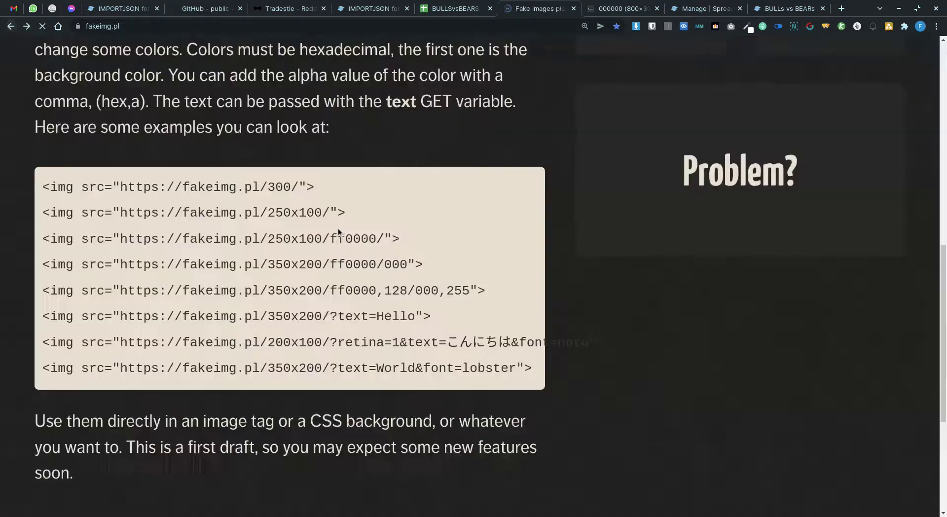
scroll(320, 221, down, 2)
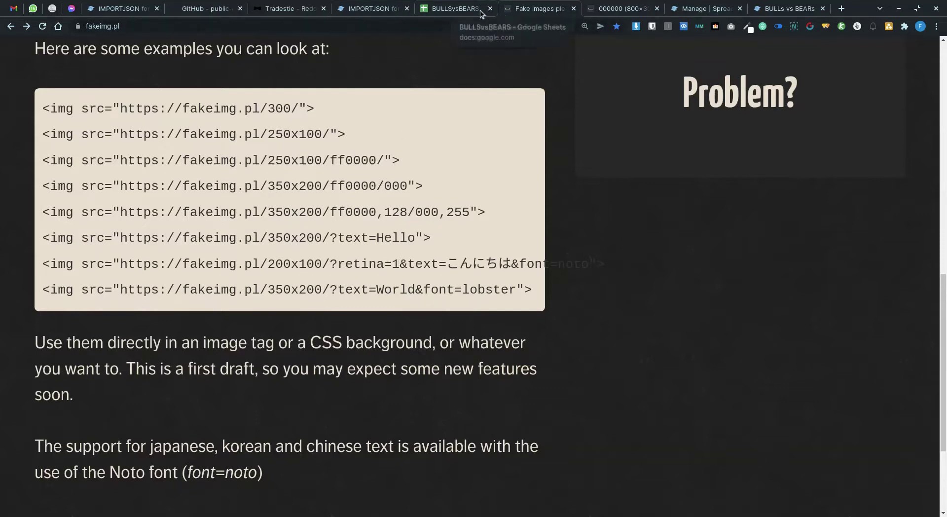
click(460, 7)
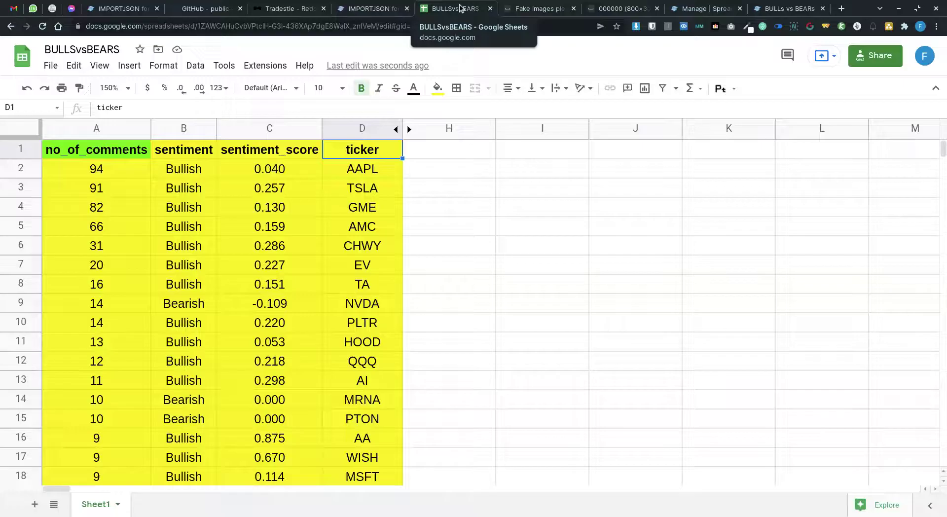
Unhide columns E–G and view the image URL formula in E2.
click(411, 129)
click(486, 175)
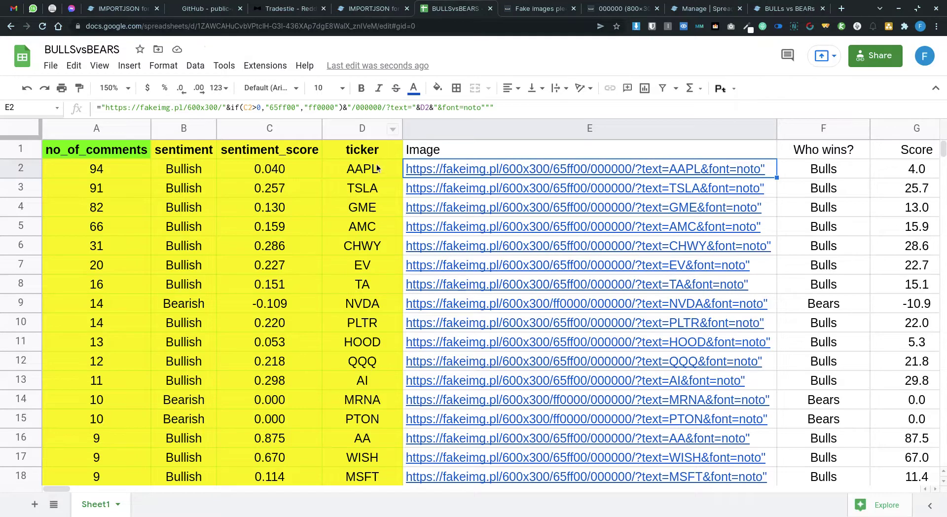
mouse_move(494, 170)
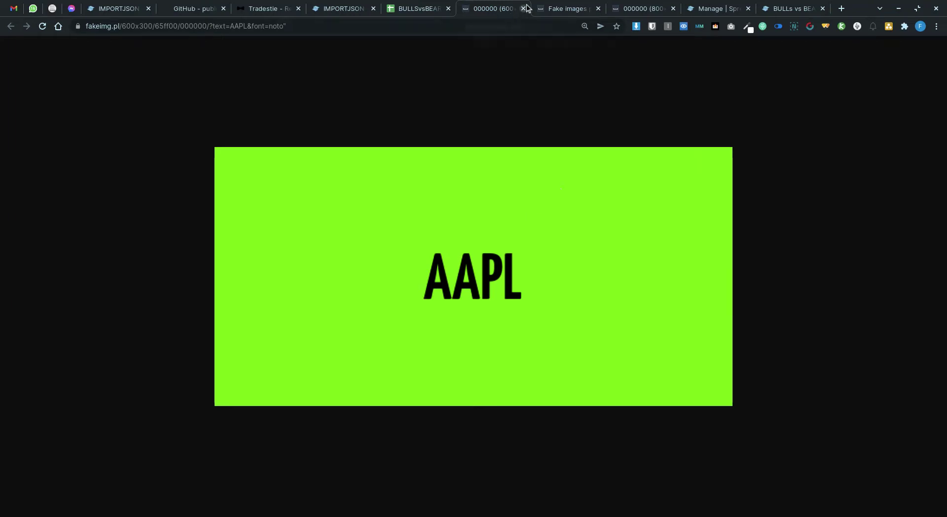
Check the Who wins? formula in F2 and the Score formula in G2.
click(419, 8)
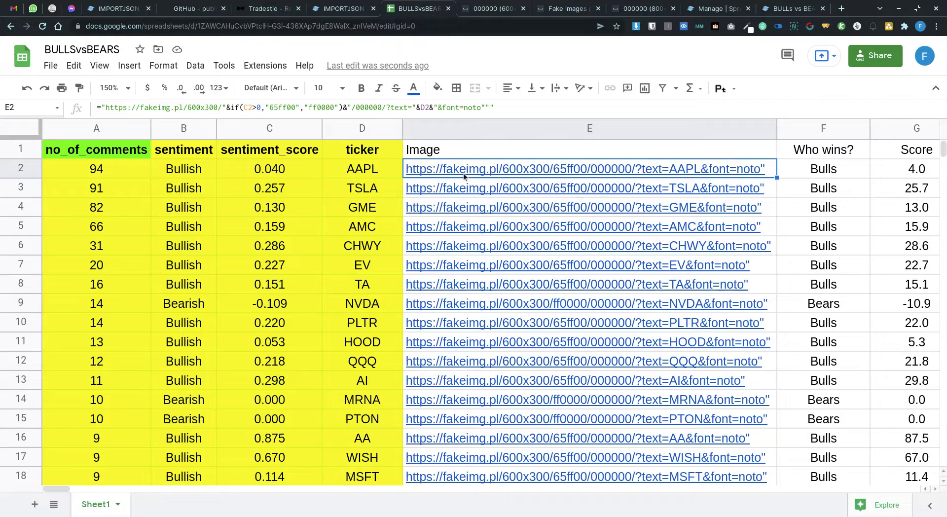
click(806, 168)
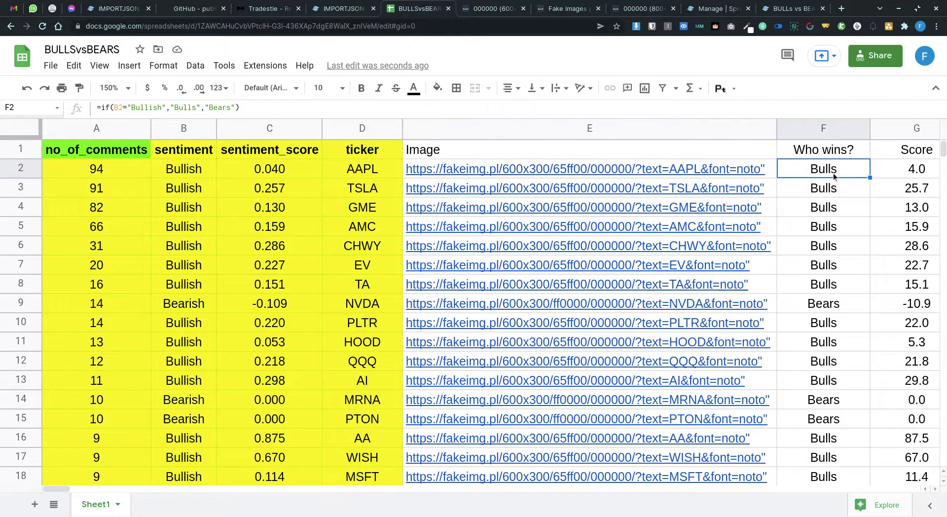
scroll(833, 176, right, 1)
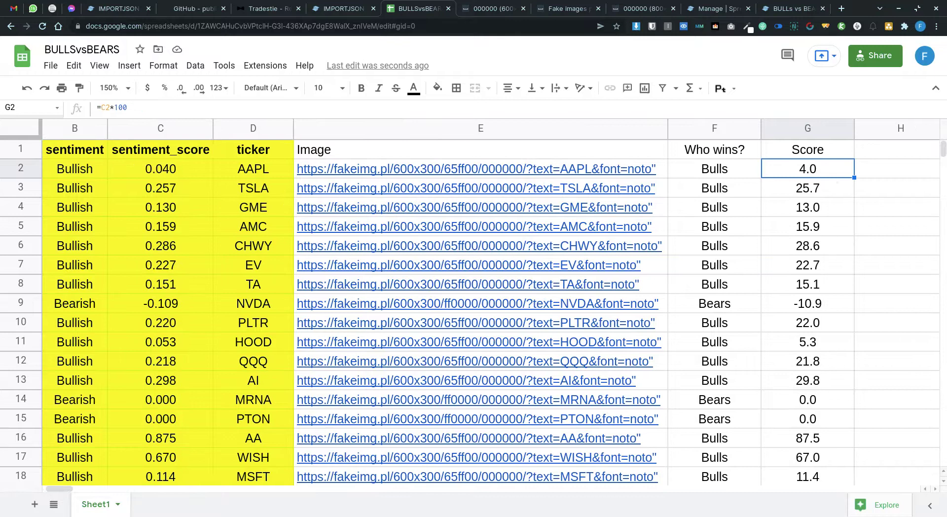
key(Up)
click(808, 169)
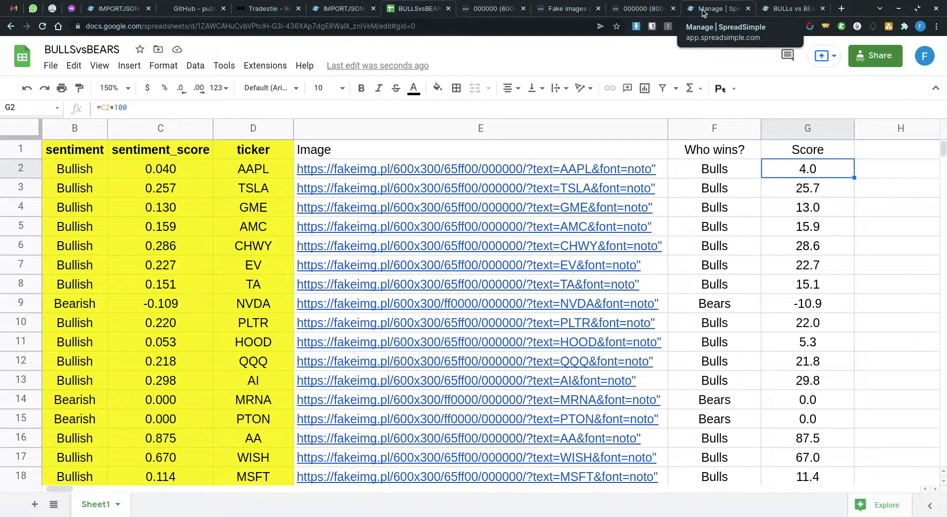
click(703, 13)
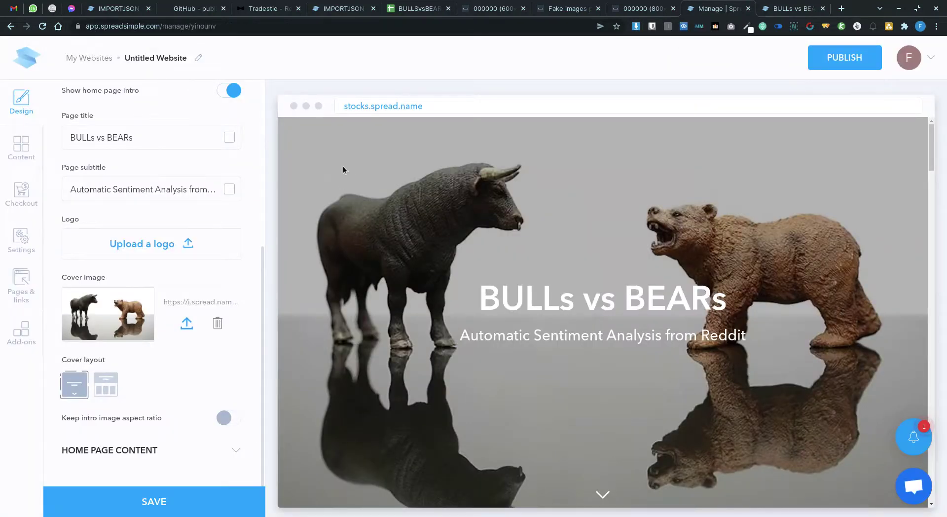
Scroll the site preview through the green ticker cards, then open the live stocks.spread.name site.
scroll(356, 168, down, 3)
scroll(382, 175, down, 3)
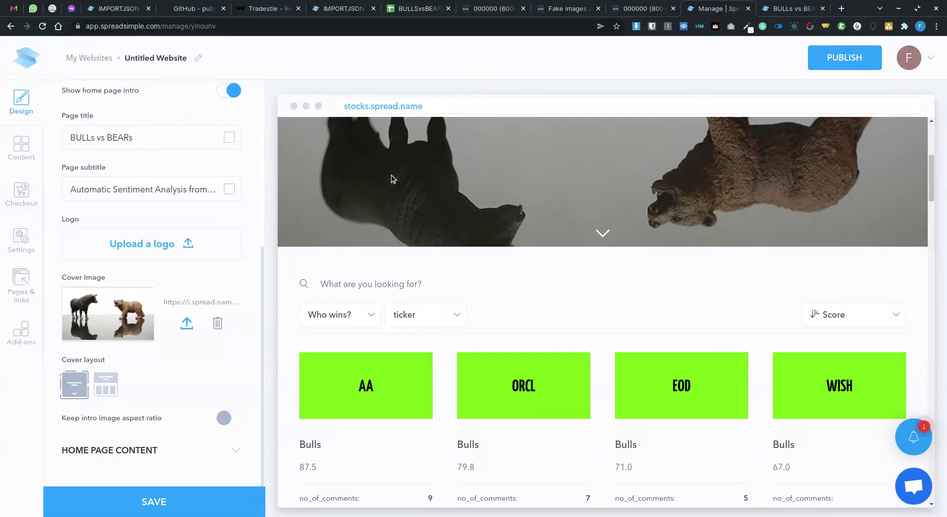
scroll(392, 174, down, 3)
scroll(382, 185, down, 5)
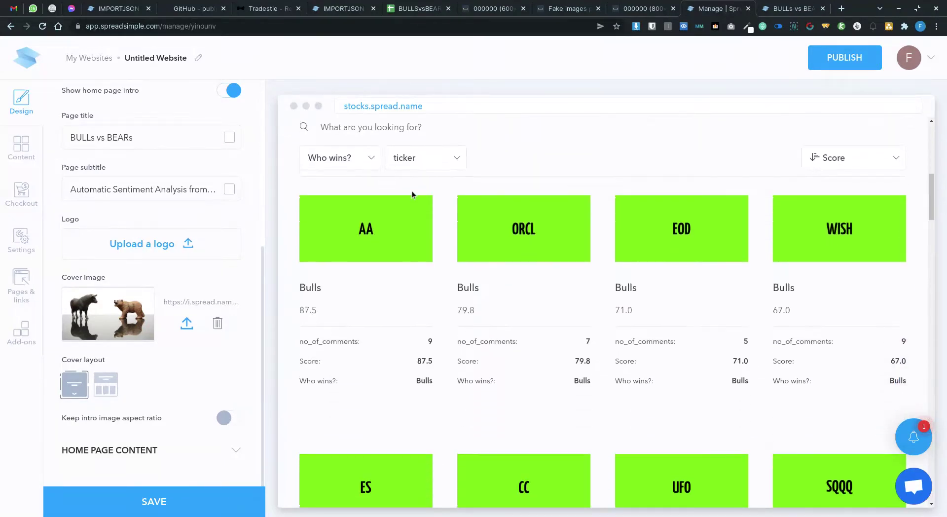
scroll(429, 200, down, 3)
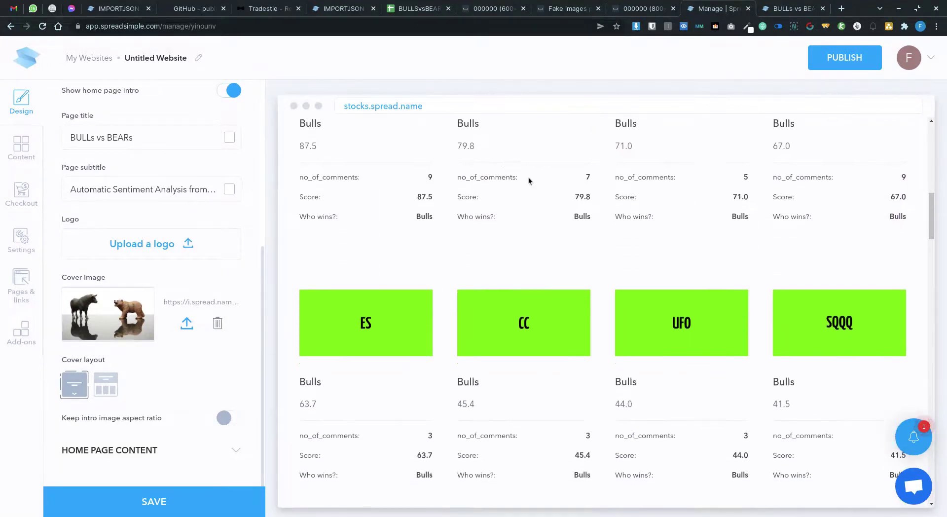
click(787, 8)
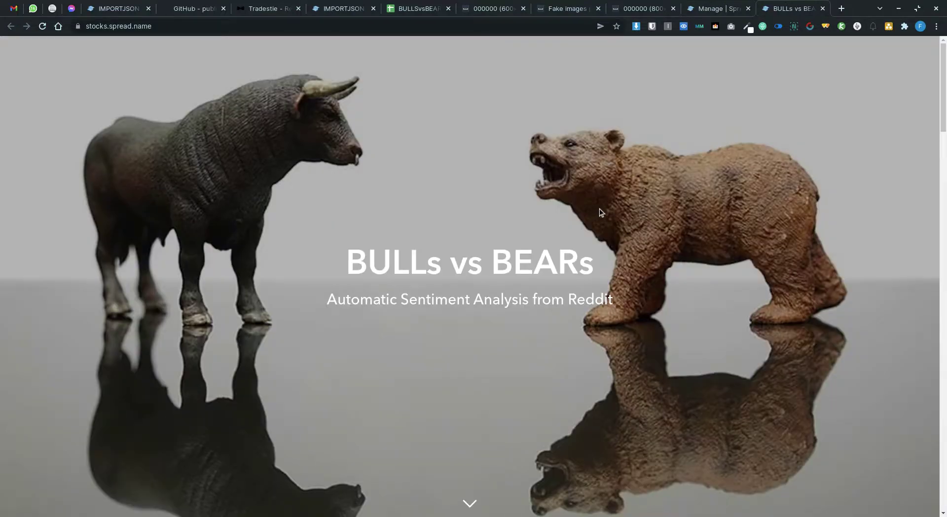
Browse the green Bulls ticker cards down the live site, then bring up the Score sort options.
scroll(621, 246, down, 5)
scroll(623, 224, down, 5)
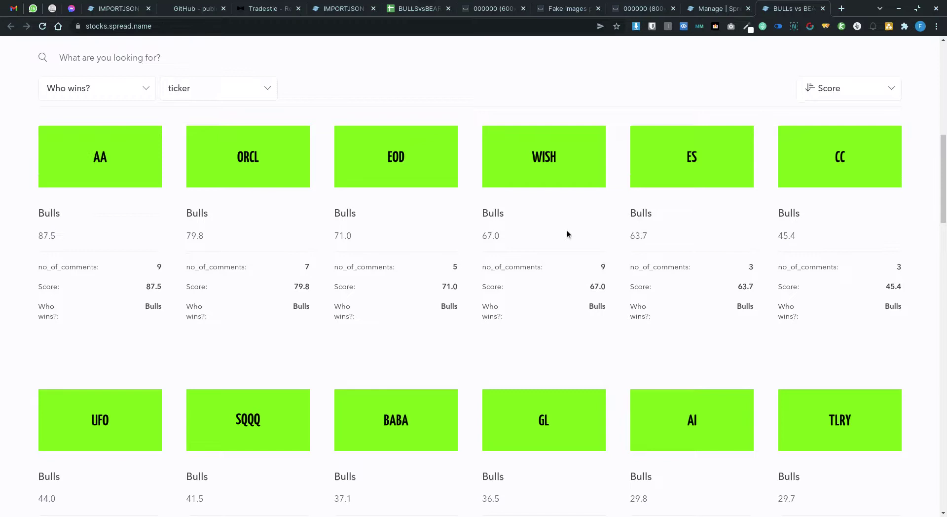
scroll(562, 236, down, 6)
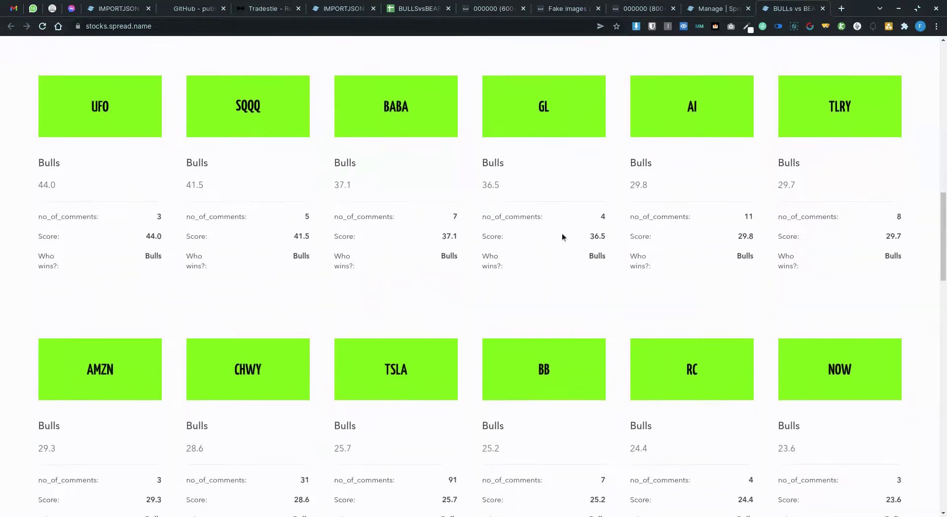
scroll(562, 237, down, 12)
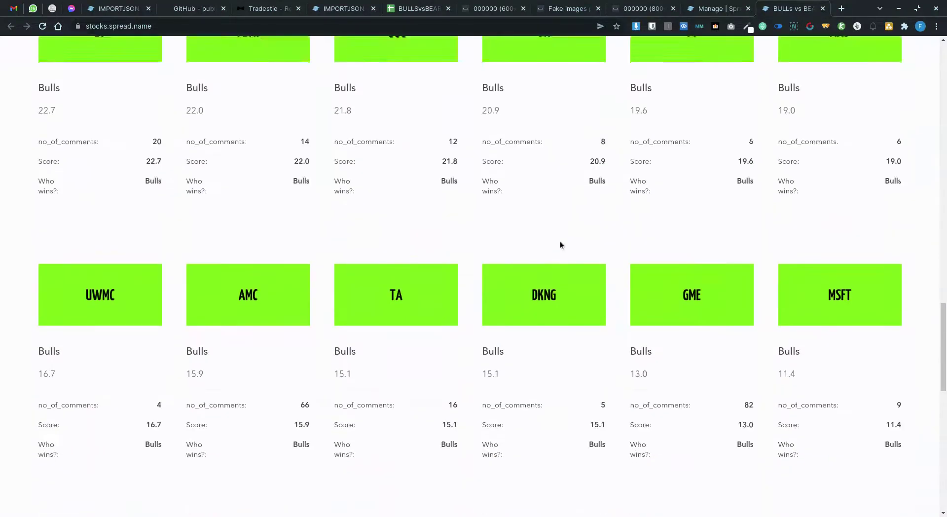
scroll(560, 245, down, 3)
scroll(560, 246, up, 18)
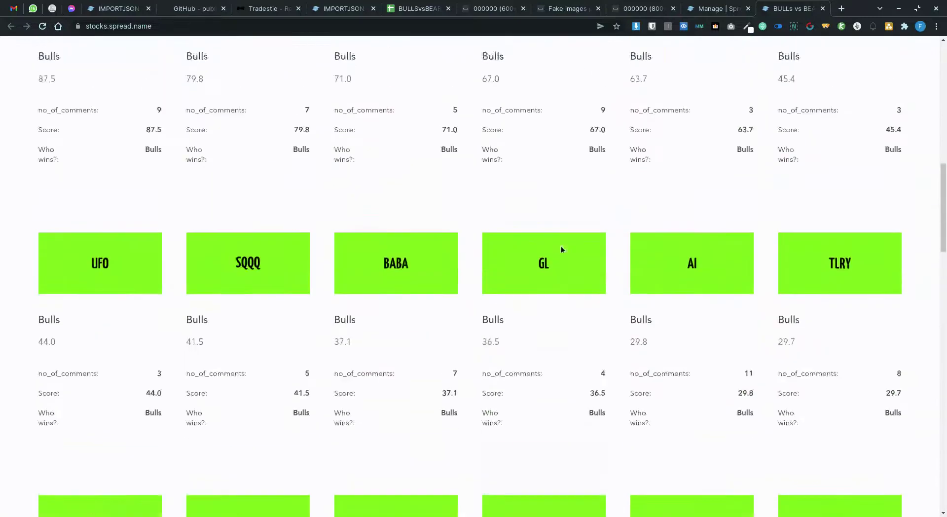
scroll(561, 246, up, 7)
click(838, 300)
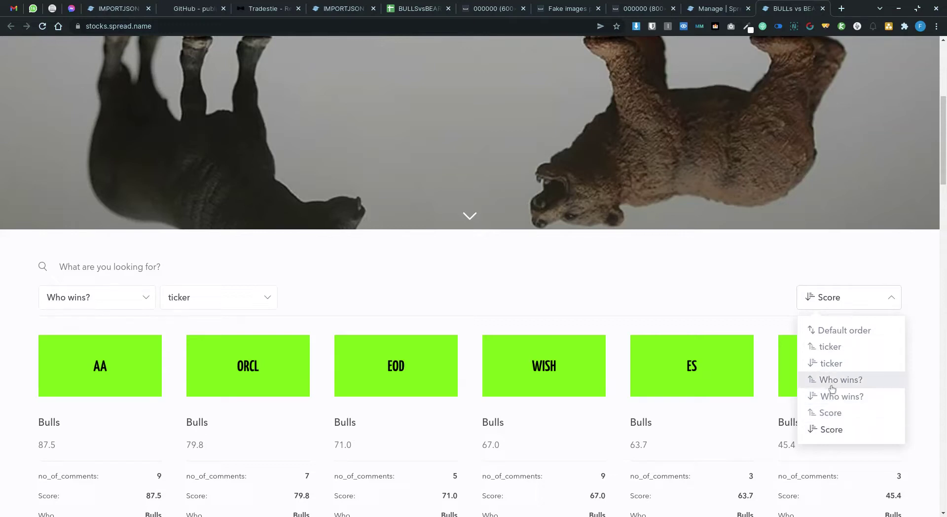
Try Default order and Who wins? descending, then sort by Who wins? ascending so NVDA, MRNA, PTON lead.
click(842, 332)
scroll(709, 283, down, 2)
click(825, 218)
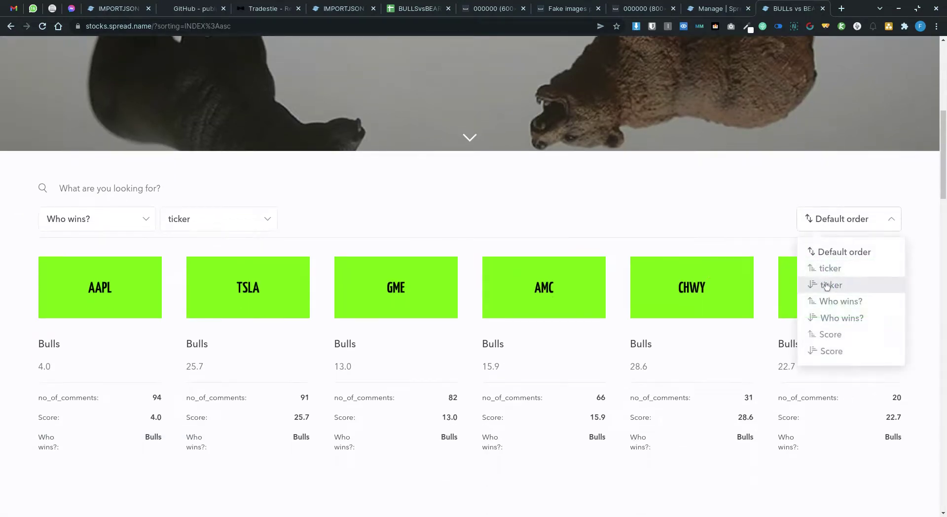
click(846, 322)
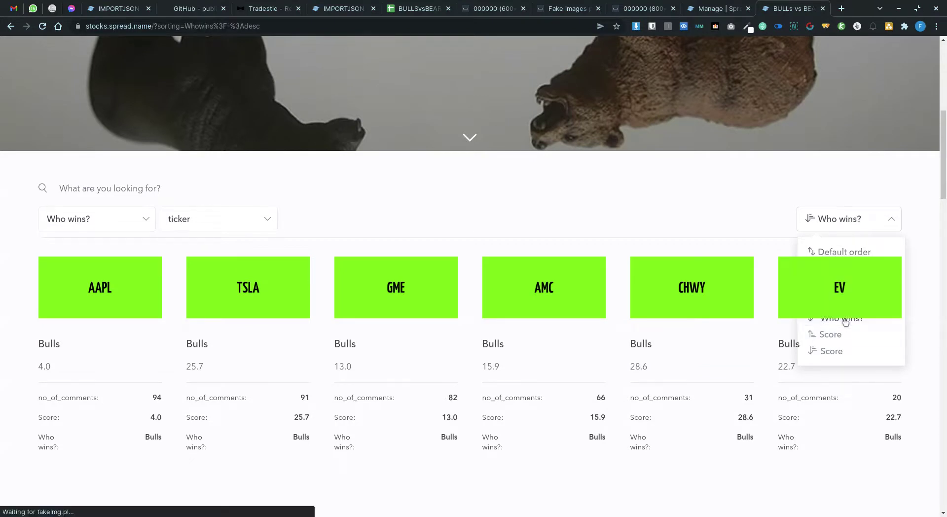
click(858, 221)
click(831, 301)
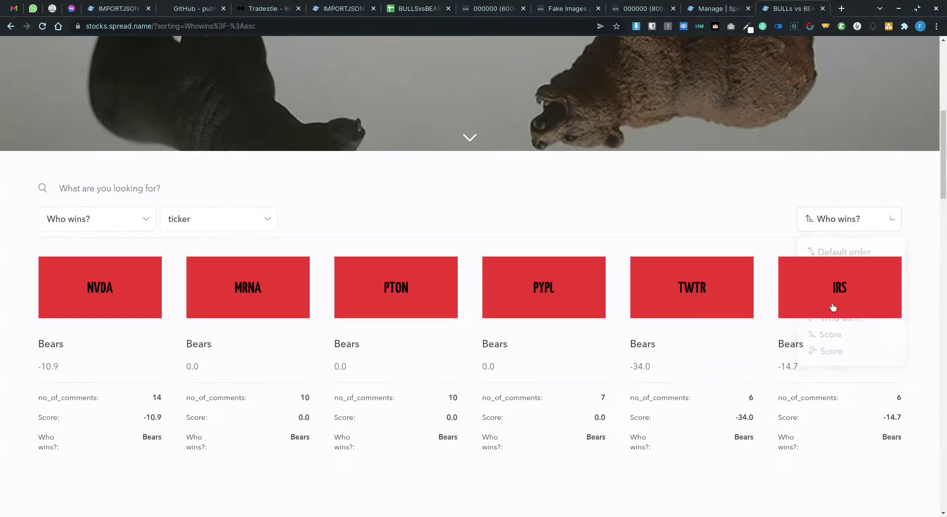
scroll(108, 308, down, 3)
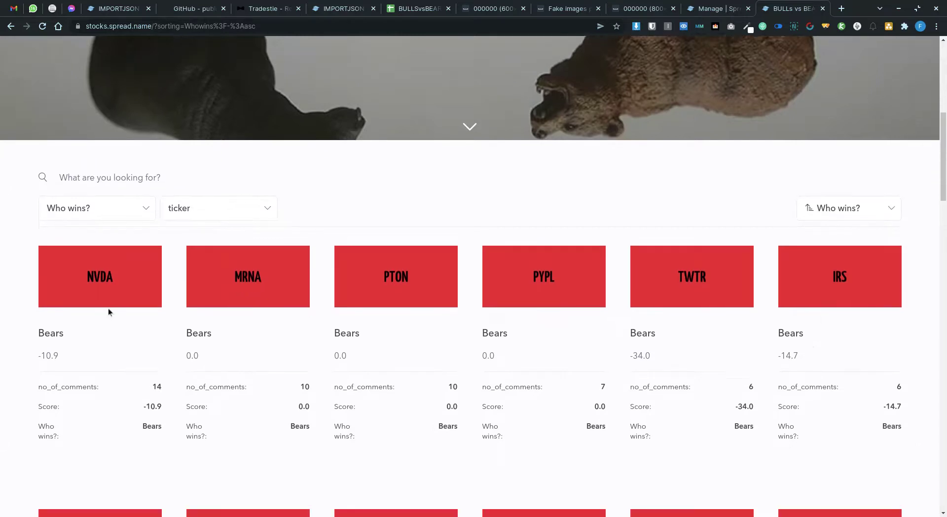
Filter the cards by Who wins? to show only Bears.
click(145, 145)
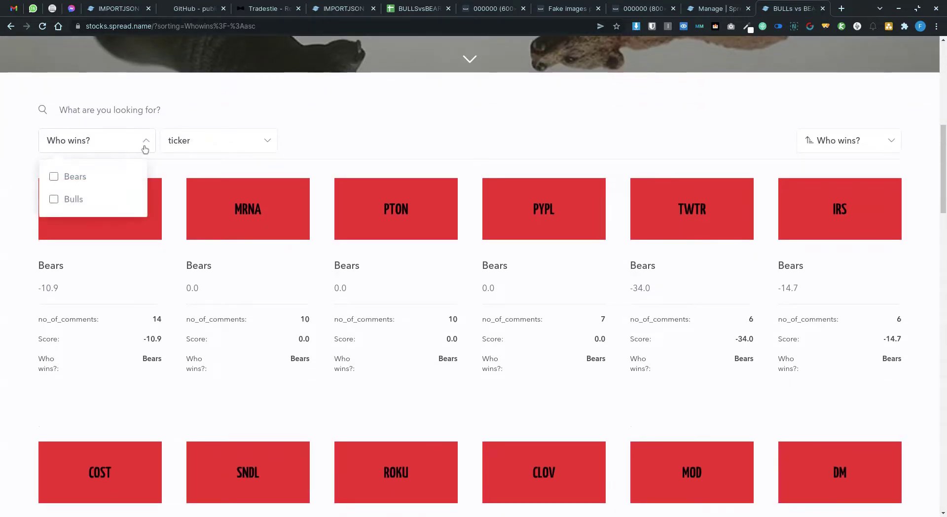
click(54, 176)
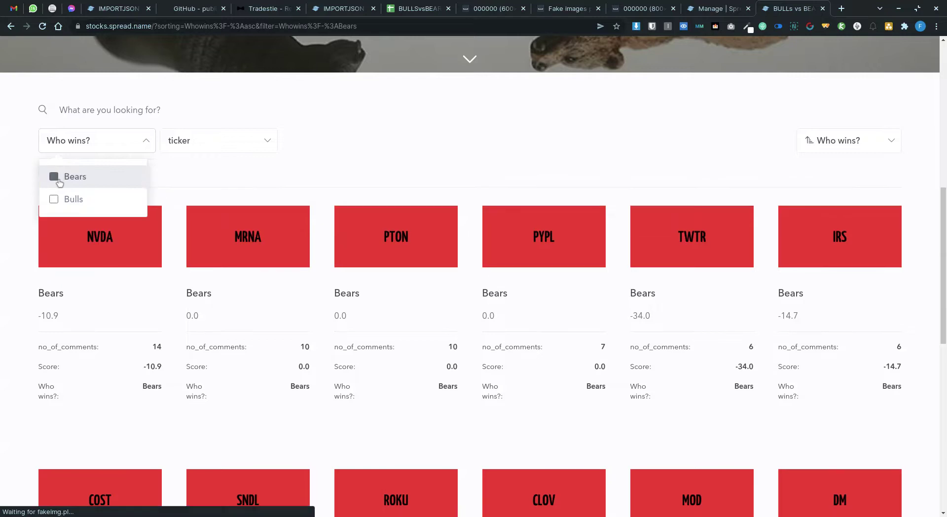
click(166, 172)
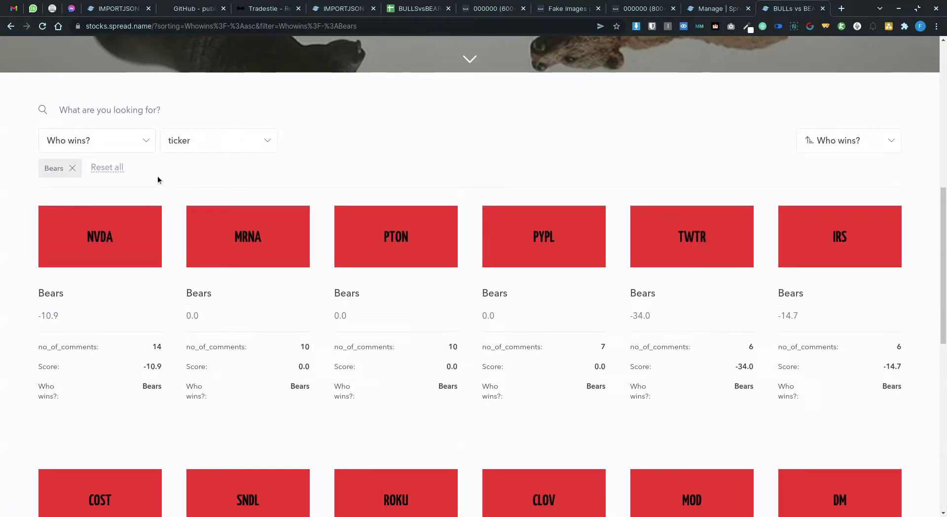
Scroll through the 14 red Bears cards, NVDA to SF, and back to the top.
scroll(229, 191, up, 8)
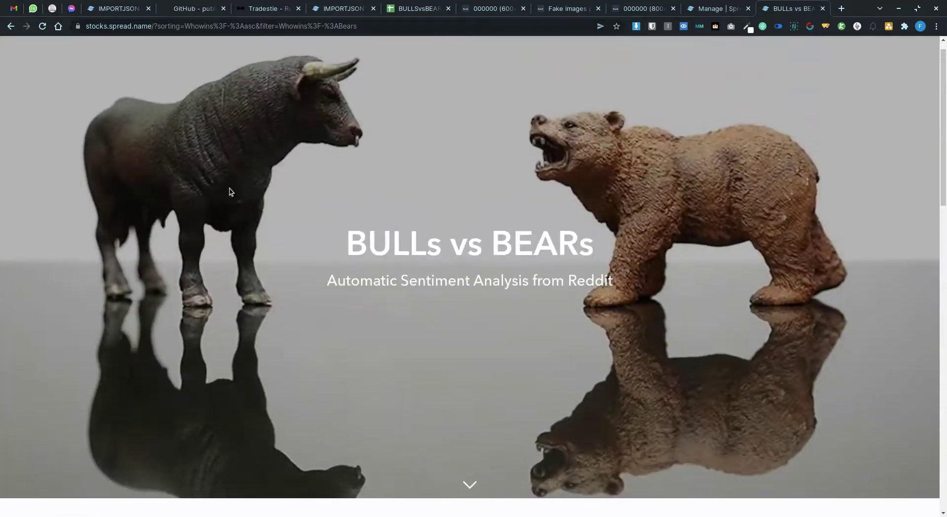
scroll(230, 192, down, 15)
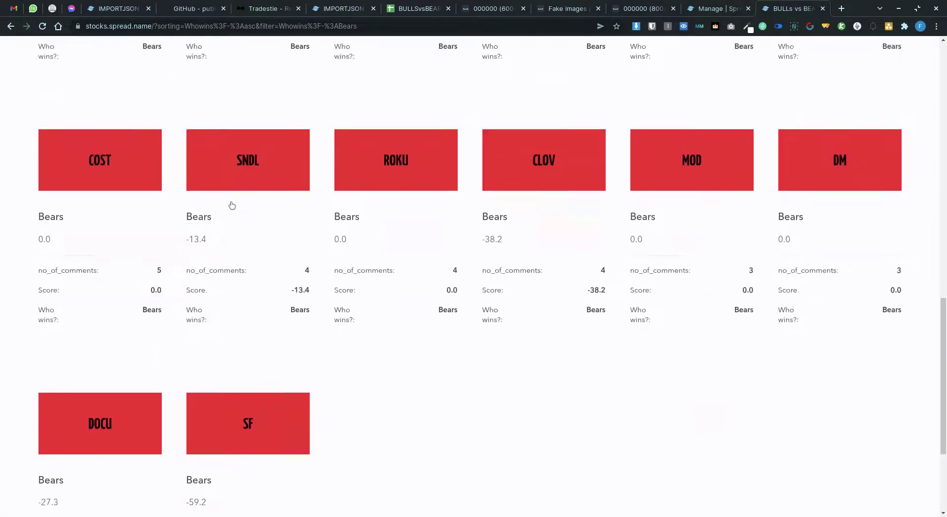
scroll(232, 206, down, 3)
scroll(231, 205, up, 10)
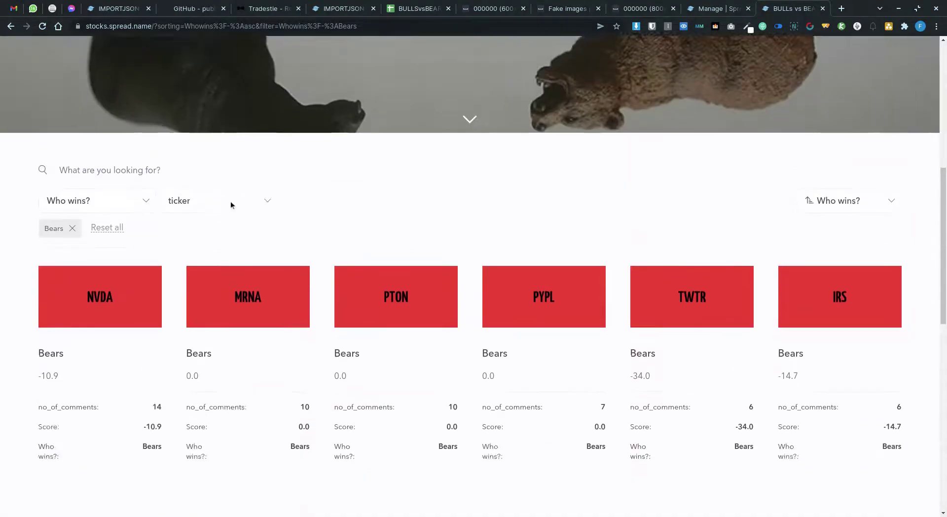
scroll(231, 205, up, 6)
scroll(231, 206, down, 7)
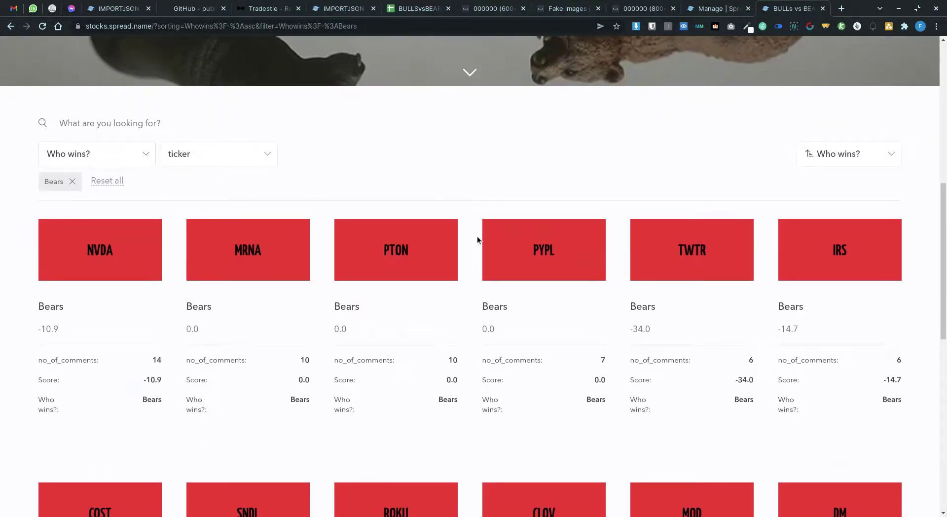
scroll(439, 167, up, 8)
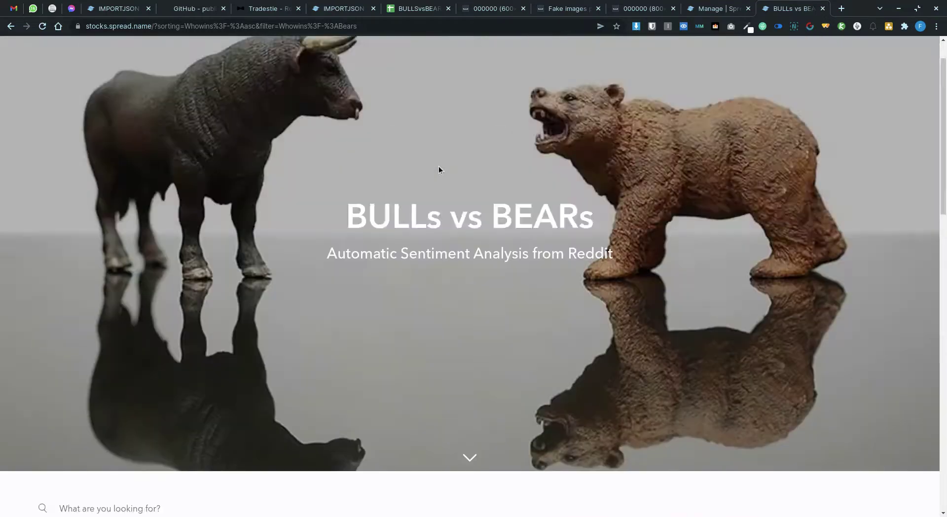